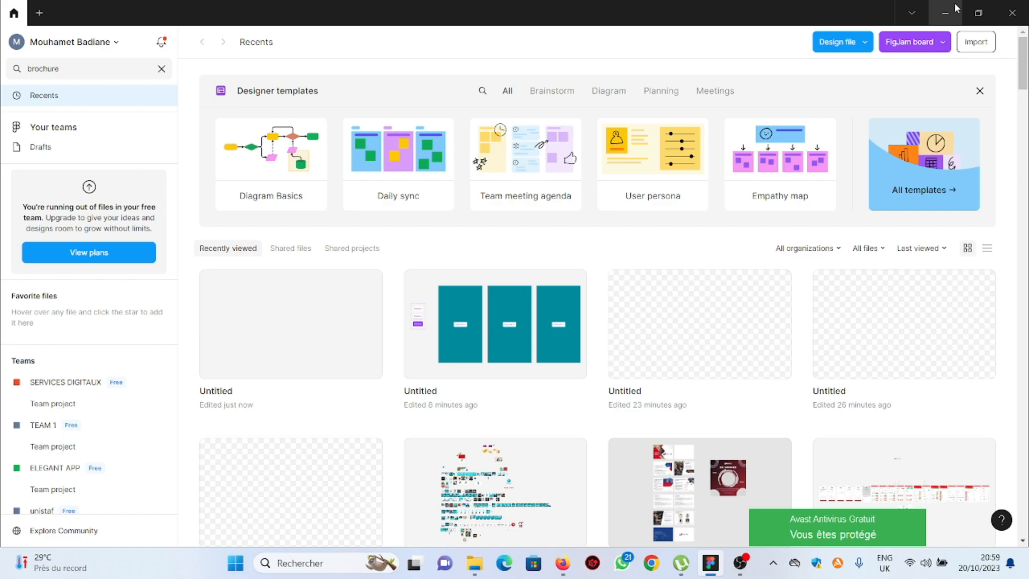
Create a new design file in Drafts
{"action": "left_click", "coordinate": [862, 46]}
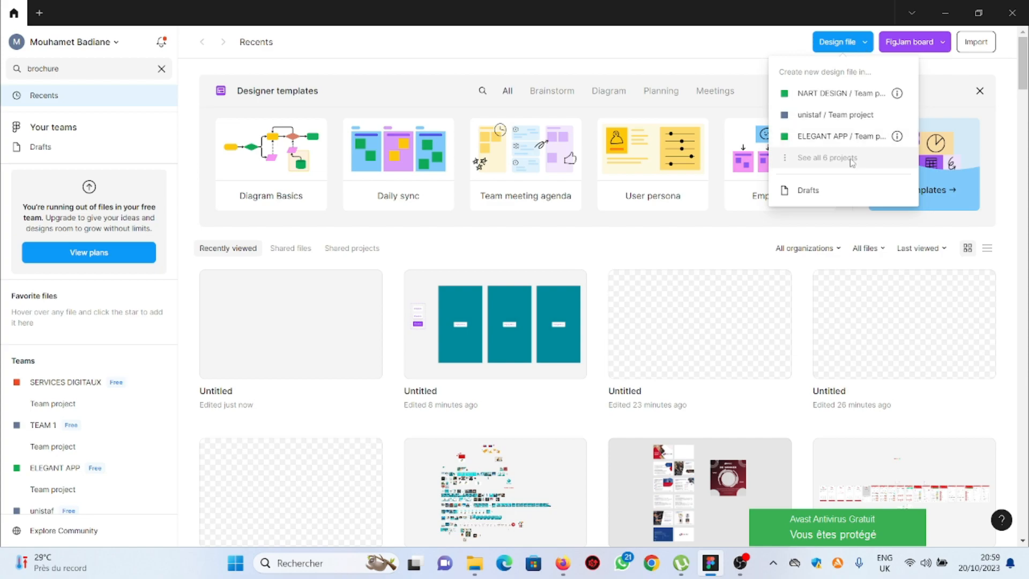
{"action": "left_click", "coordinate": [809, 190]}
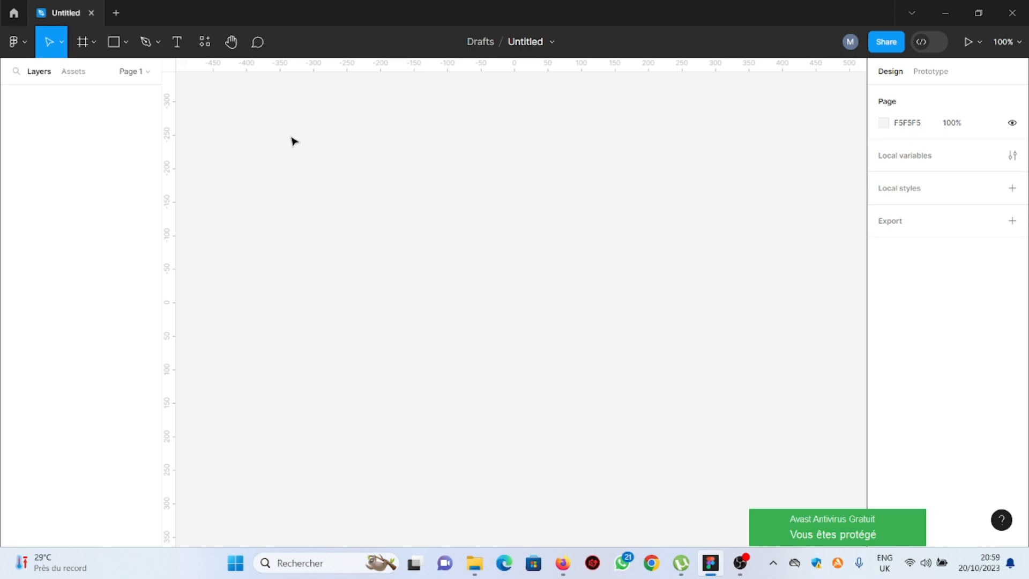
Add a text layer reading "Bouton" on the canvas
{"action": "left_click", "coordinate": [177, 43]}
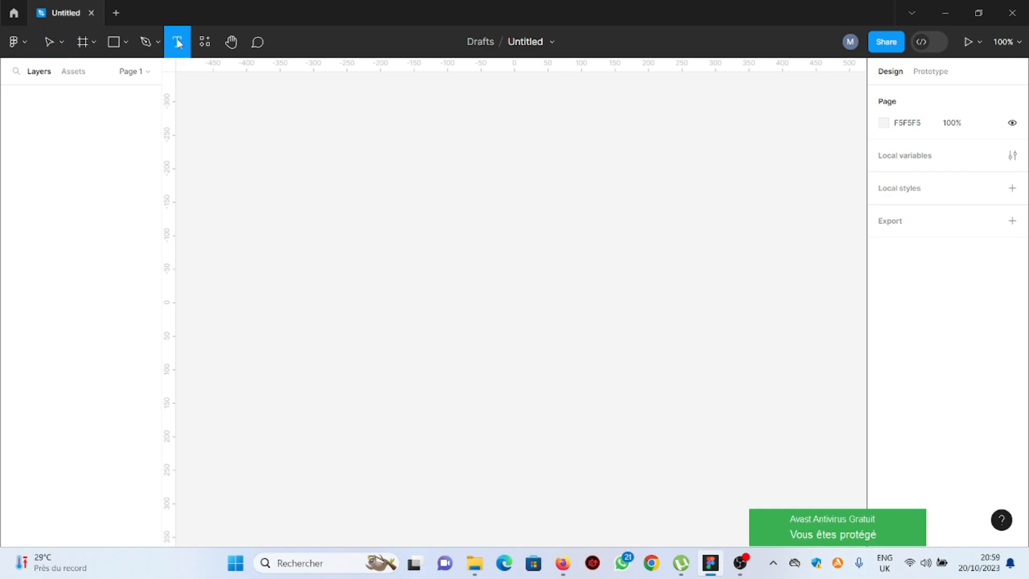
{"action": "left_click", "coordinate": [482, 244]}
{"action": "type", "text": "Bouton"}
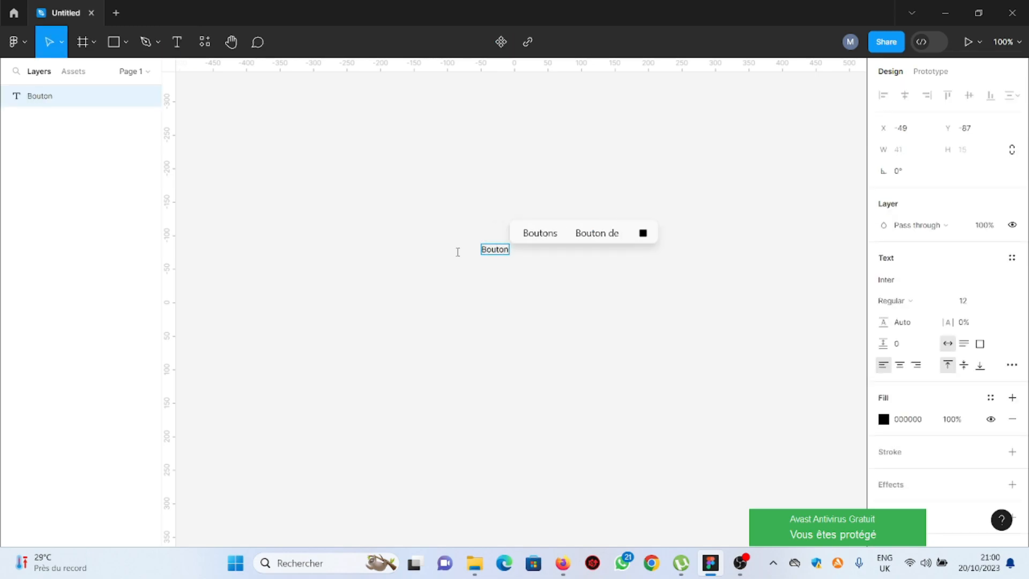
{"action": "key", "text": "Escape"}
Set the text's font size to 16
{"action": "scroll", "coordinate": [499, 245], "scroll_direction": "up", "scroll_amount": 3}
{"action": "scroll", "coordinate": [499, 246], "scroll_direction": "up", "scroll_amount": 3}
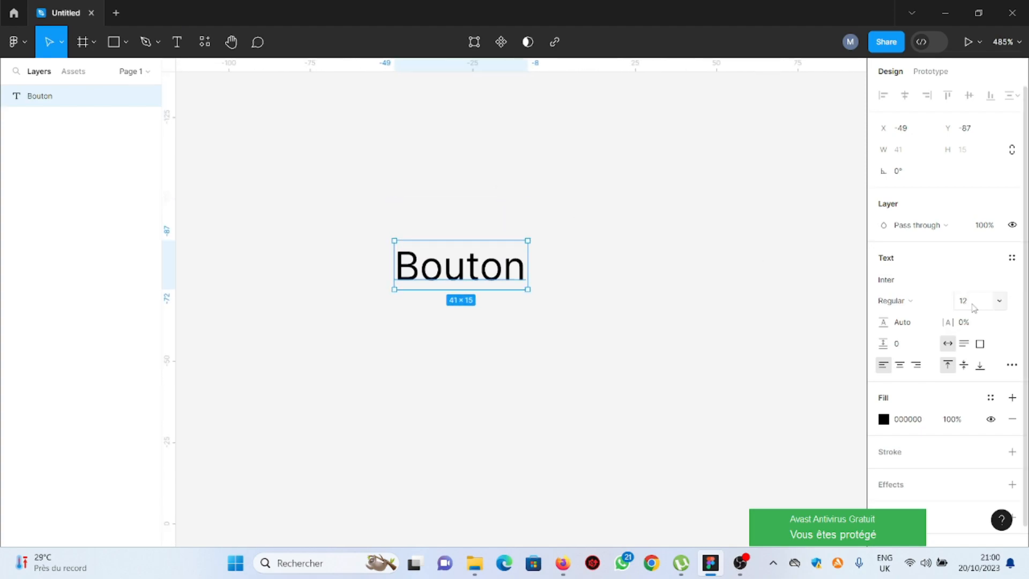
{"action": "left_click", "coordinate": [973, 307]}
{"action": "type", "text": "16"}
{"action": "key", "text": "Return"}
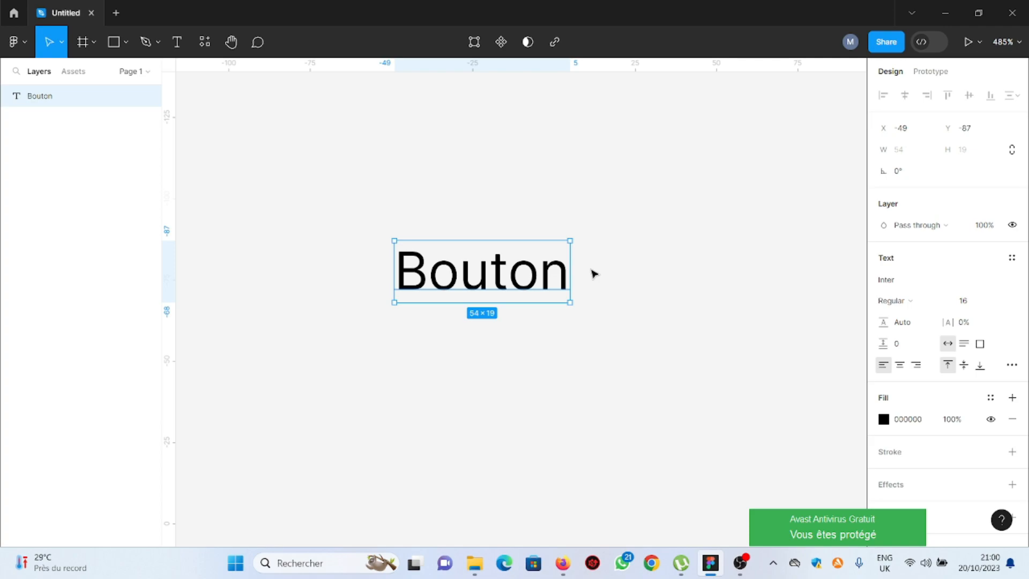
Wrap the text in an auto layout frame
{"action": "key", "text": "shift+a"}
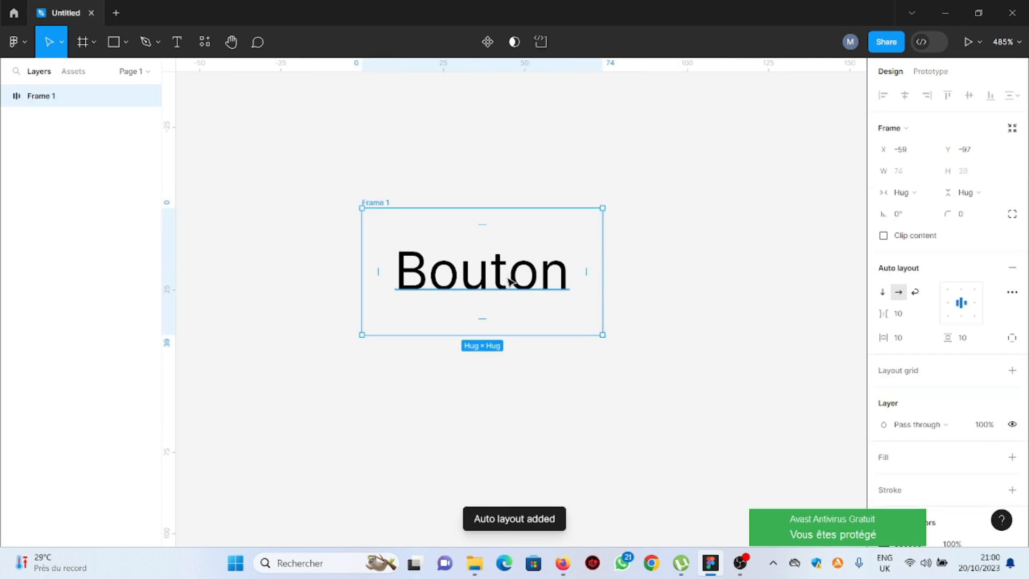
{"action": "left_click_drag", "start_coordinate": [510, 272], "coordinate": [541, 242]}
{"action": "scroll", "coordinate": [715, 223], "scroll_direction": "up", "scroll_amount": 1}
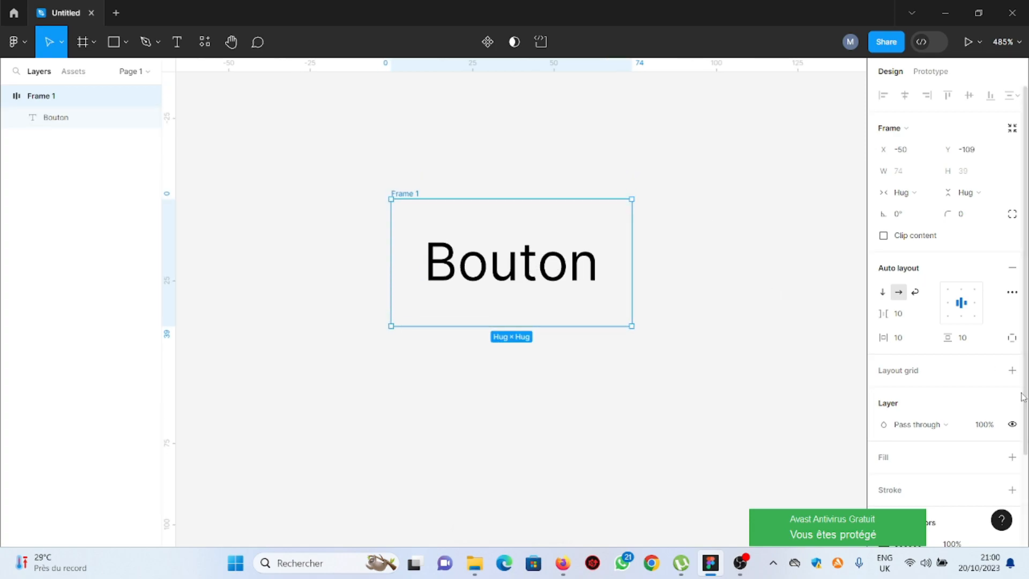
Set the frame's vertical padding to 8 and horizontal padding to 16
{"action": "left_click", "coordinate": [967, 342]}
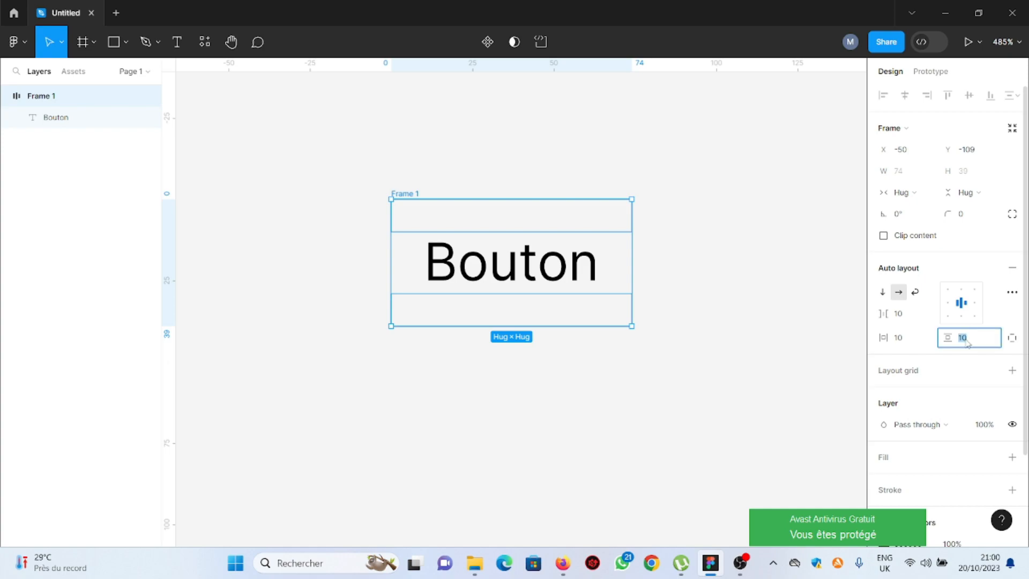
{"action": "type", "text": "8"}
{"action": "left_click", "coordinate": [903, 339]}
{"action": "type", "text": "16"}
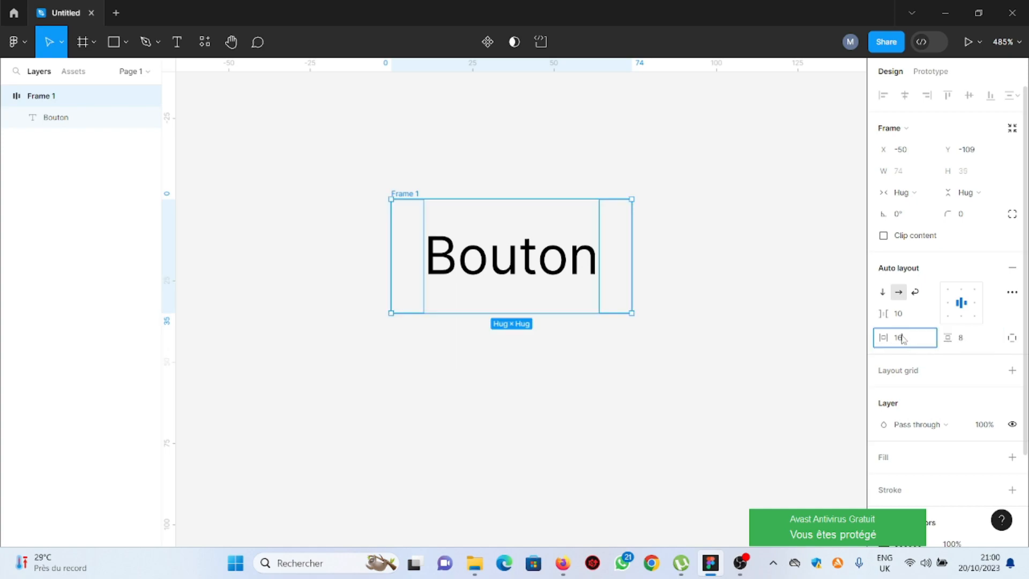
{"action": "left_click", "coordinate": [506, 161]}
{"action": "left_click", "coordinate": [507, 237]}
{"action": "left_click", "coordinate": [412, 192]}
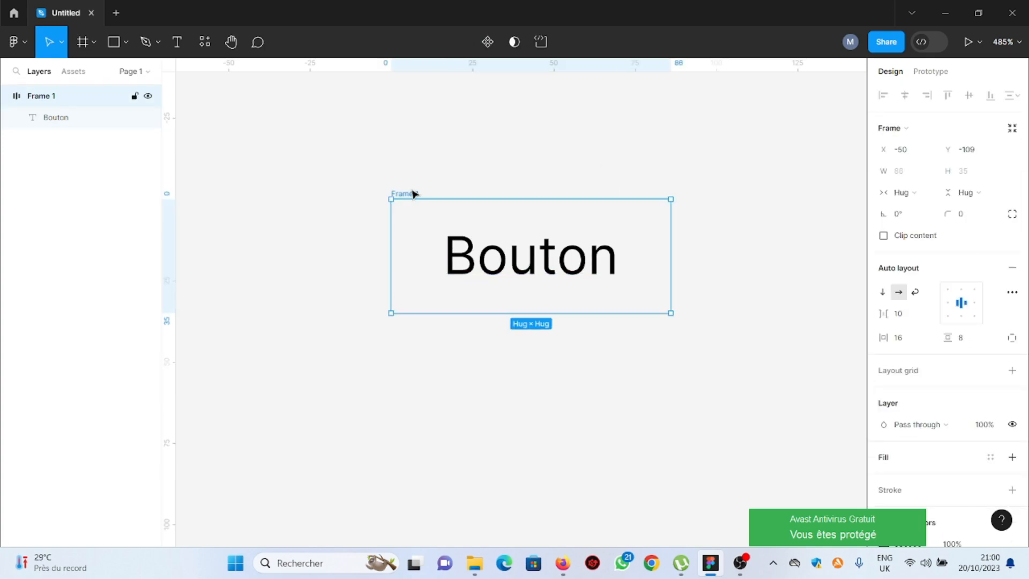
Turn the frame into a component and rename its layer to Bouton
{"action": "left_click", "coordinate": [484, 43]}
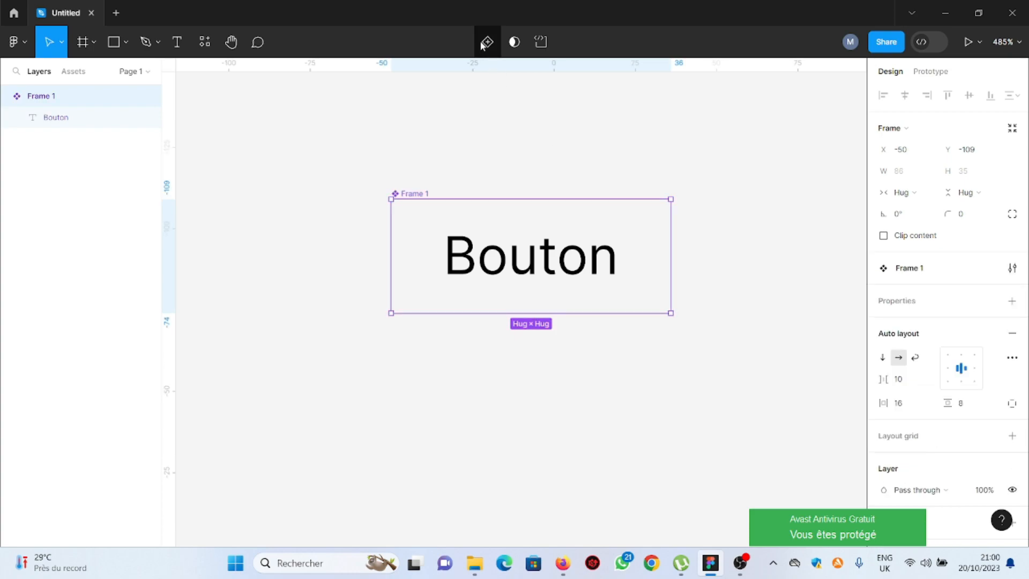
{"action": "double_click", "coordinate": [50, 97]}
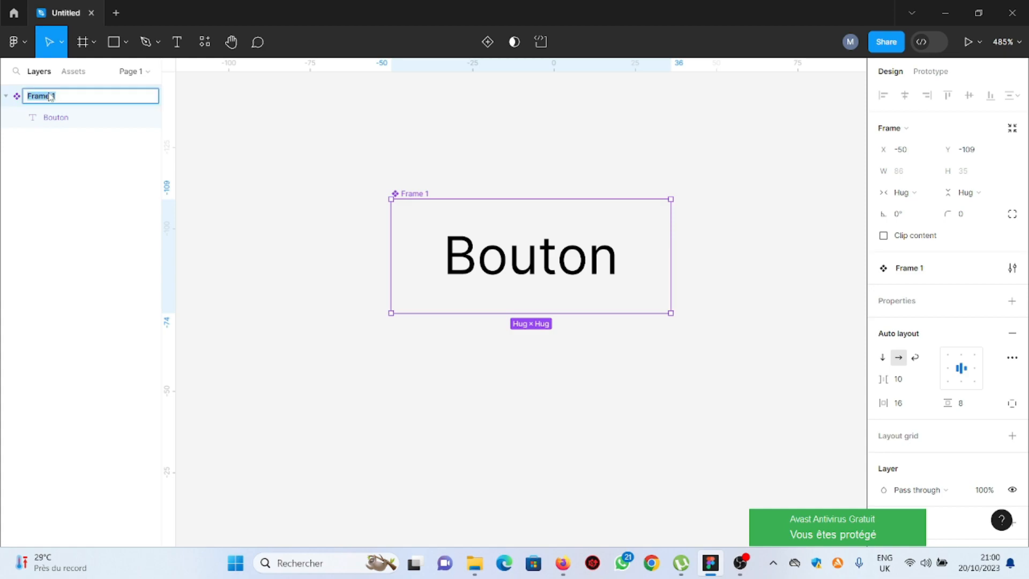
{"action": "type", "text": "Bouton"}
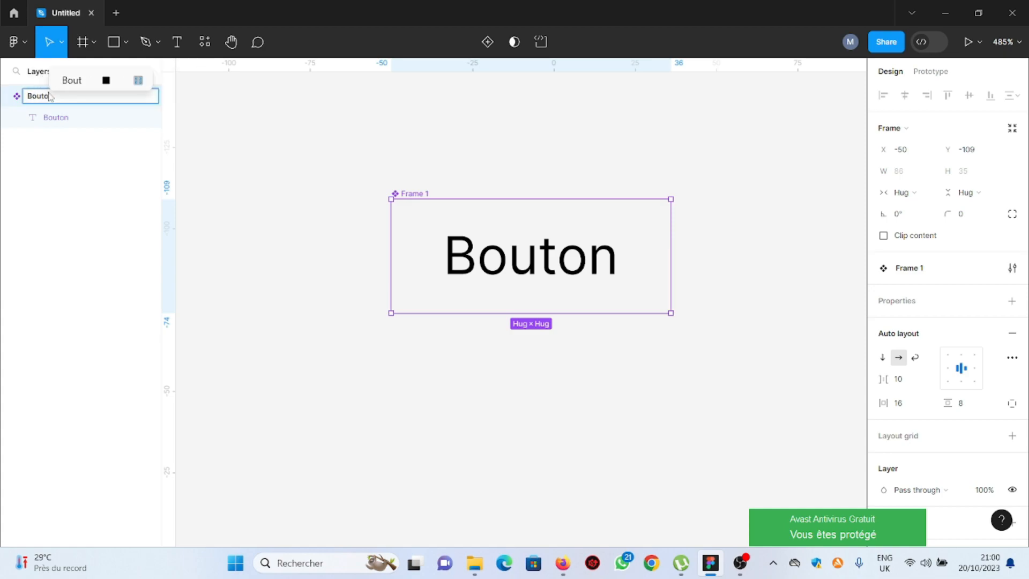
{"action": "key", "text": "BackSpace"}
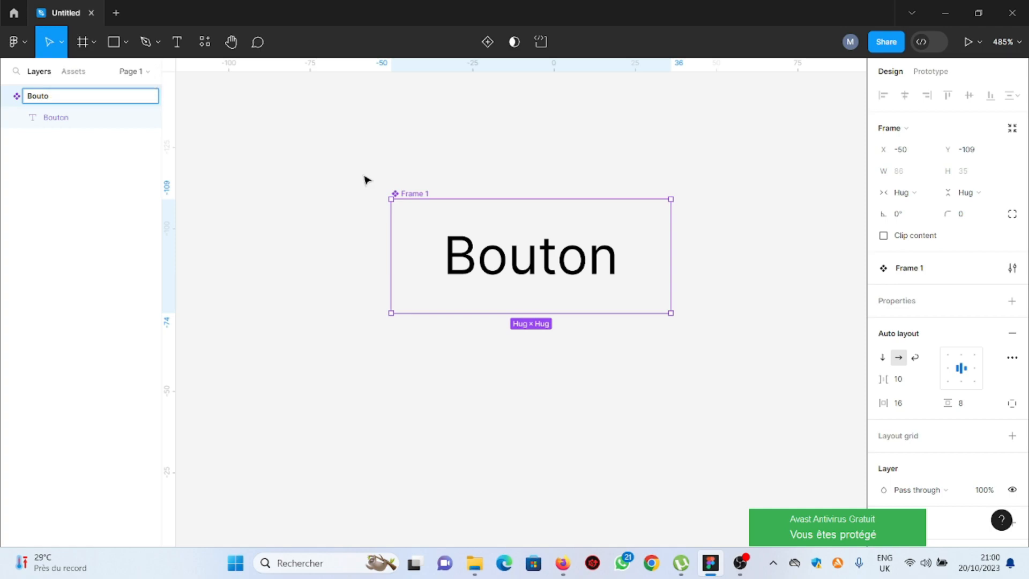
{"action": "type", "text": "n"}
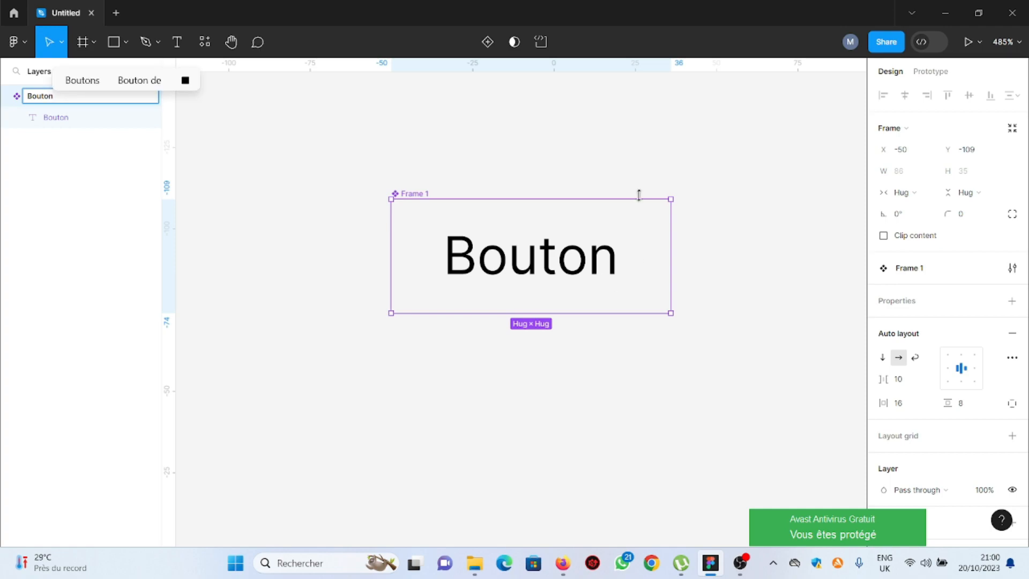
Add a variant property to the Bouton component
{"action": "left_click", "coordinate": [638, 175]}
{"action": "scroll", "coordinate": [336, 206], "scroll_direction": "down", "scroll_amount": 3}
{"action": "scroll", "coordinate": [441, 216], "scroll_direction": "up", "scroll_amount": 1}
{"action": "left_click", "coordinate": [379, 195]}
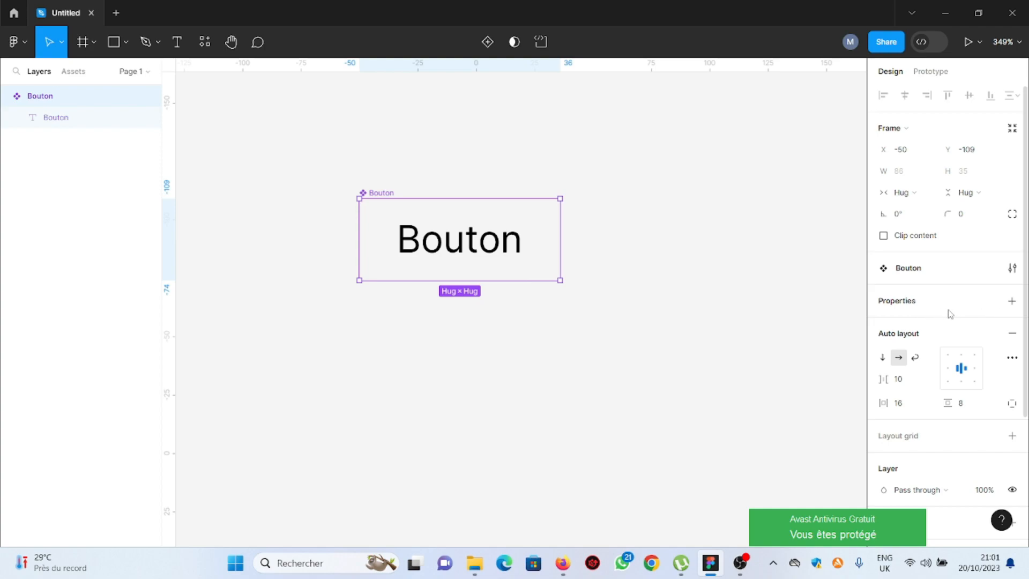
{"action": "left_click", "coordinate": [1012, 301]}
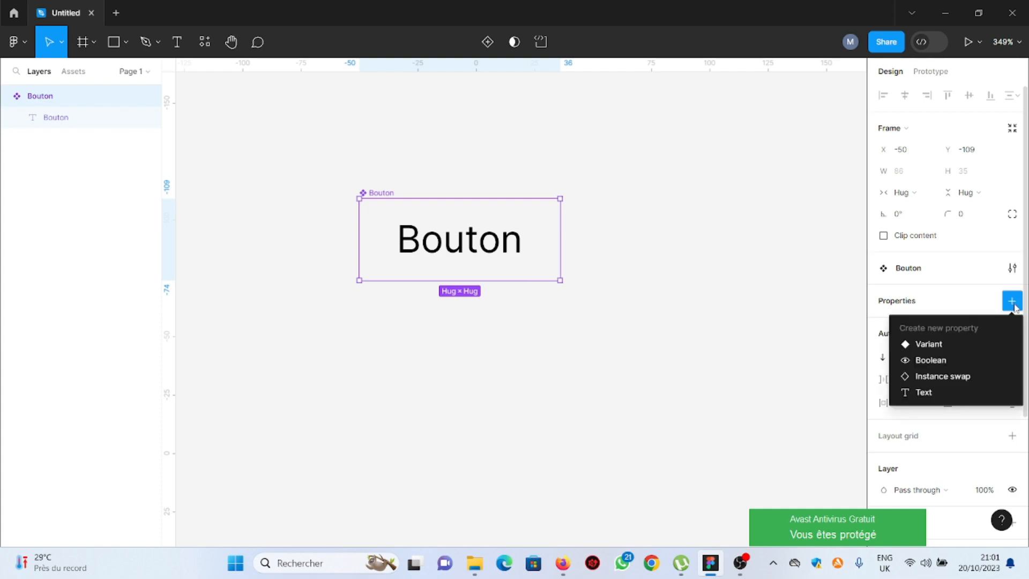
{"action": "left_click", "coordinate": [931, 346]}
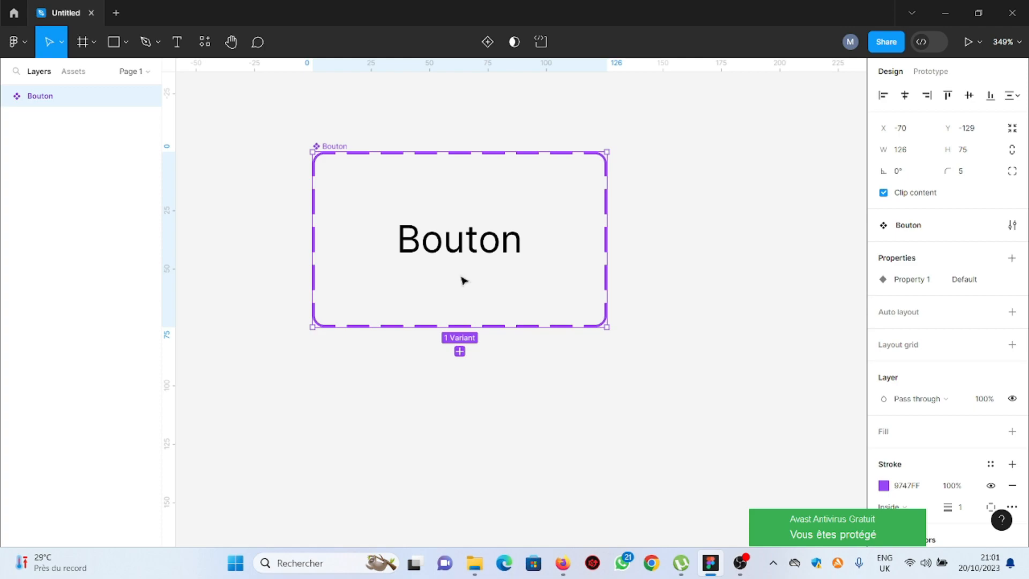
Fill the Default variant with the purple 9747FF document color
{"action": "left_click_drag", "start_coordinate": [433, 239], "coordinate": [387, 218]}
{"action": "double_click", "coordinate": [430, 221]}
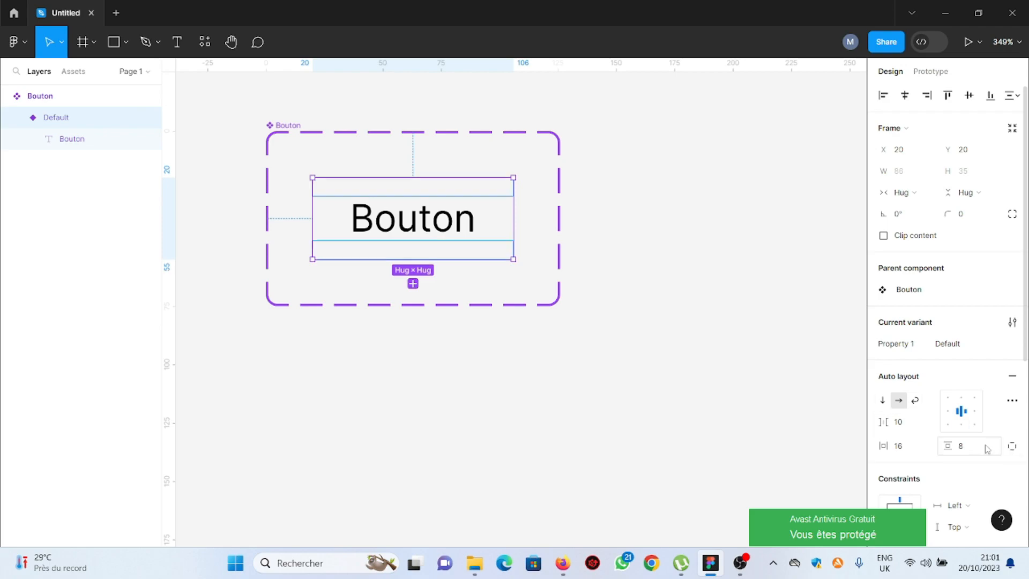
{"action": "scroll", "coordinate": [964, 437], "scroll_direction": "down", "scroll_amount": 6}
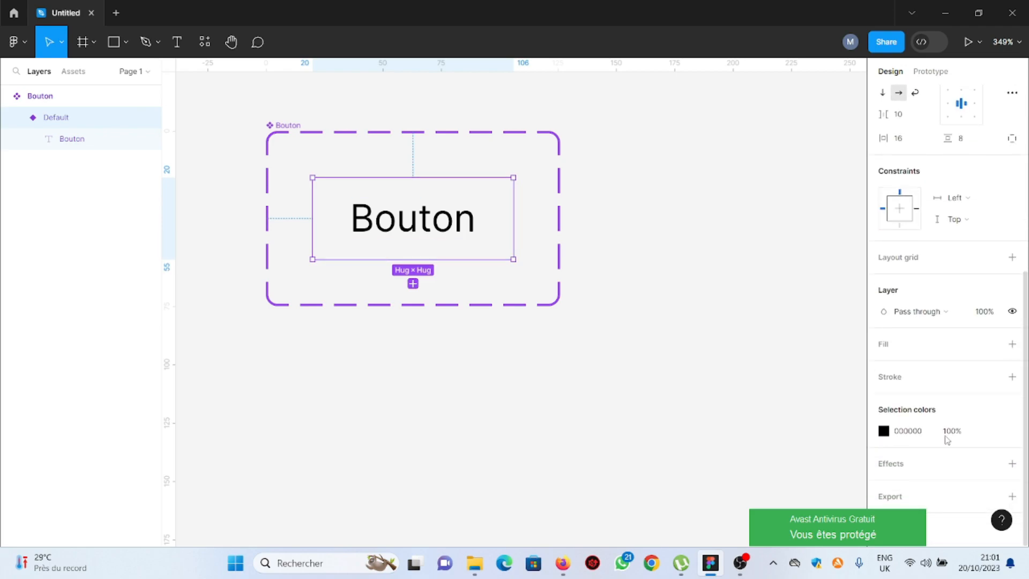
{"action": "left_click", "coordinate": [1012, 344]}
{"action": "left_click", "coordinate": [884, 367]}
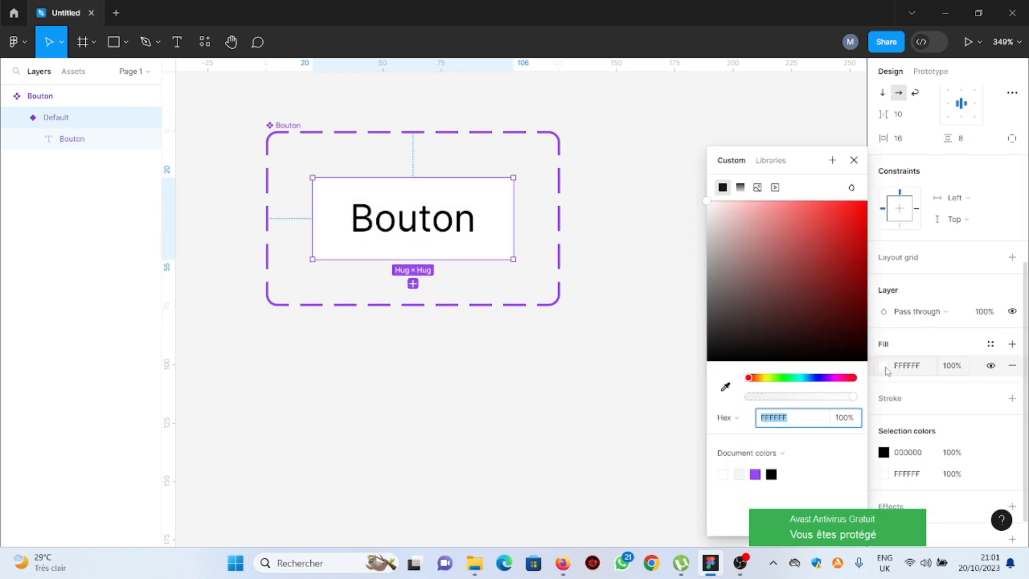
{"action": "left_click", "coordinate": [761, 467]}
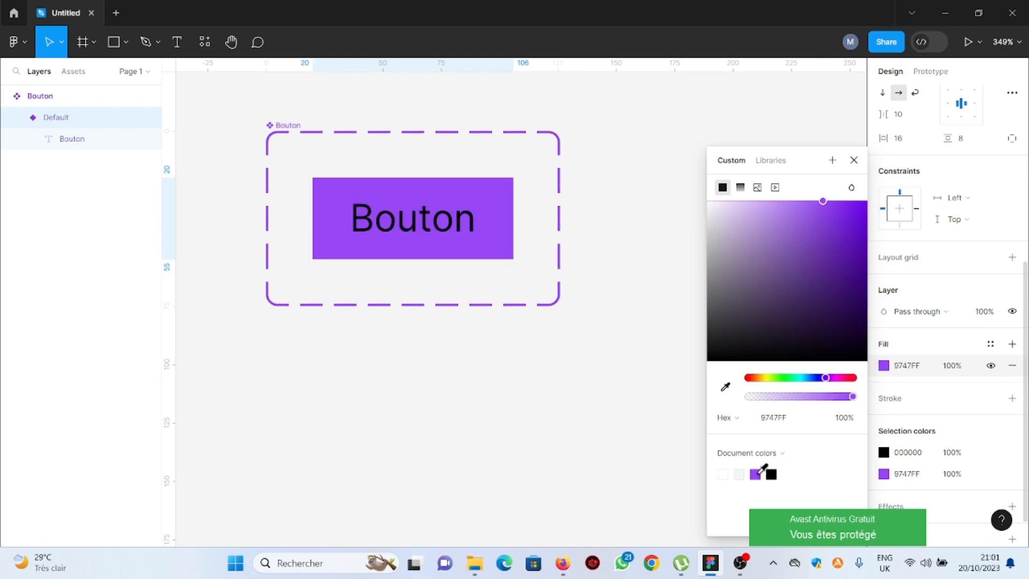
Change the button text color to white FFFFFF
{"action": "left_click", "coordinate": [884, 451]}
{"action": "left_click_drag", "start_coordinate": [706, 236], "coordinate": [648, 144]}
{"action": "scroll", "coordinate": [998, 257], "scroll_direction": "up", "scroll_amount": 5}
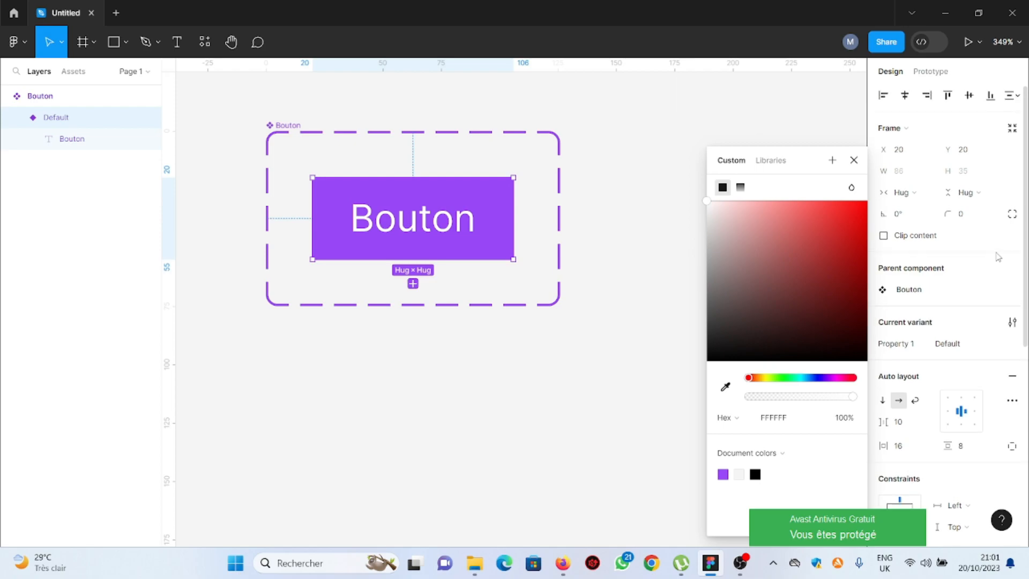
Set the Default variant's corner radius to 4
{"action": "left_click", "coordinate": [963, 214]}
{"action": "type", "text": "4"}
{"action": "key", "text": "Return"}
{"action": "left_click", "coordinate": [854, 160]}
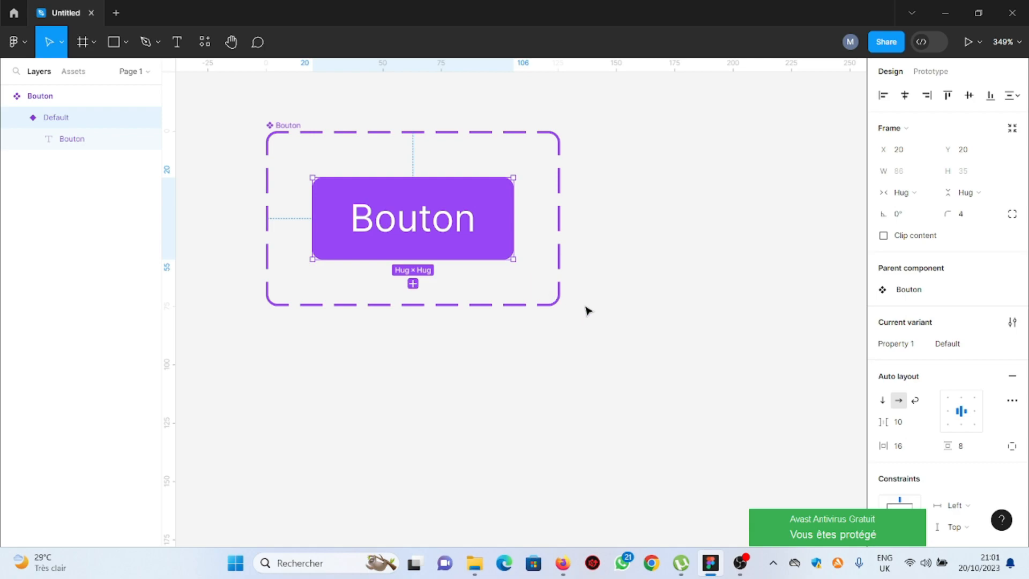
Add a second variant to the Bouton component set
{"action": "left_click", "coordinate": [607, 158]}
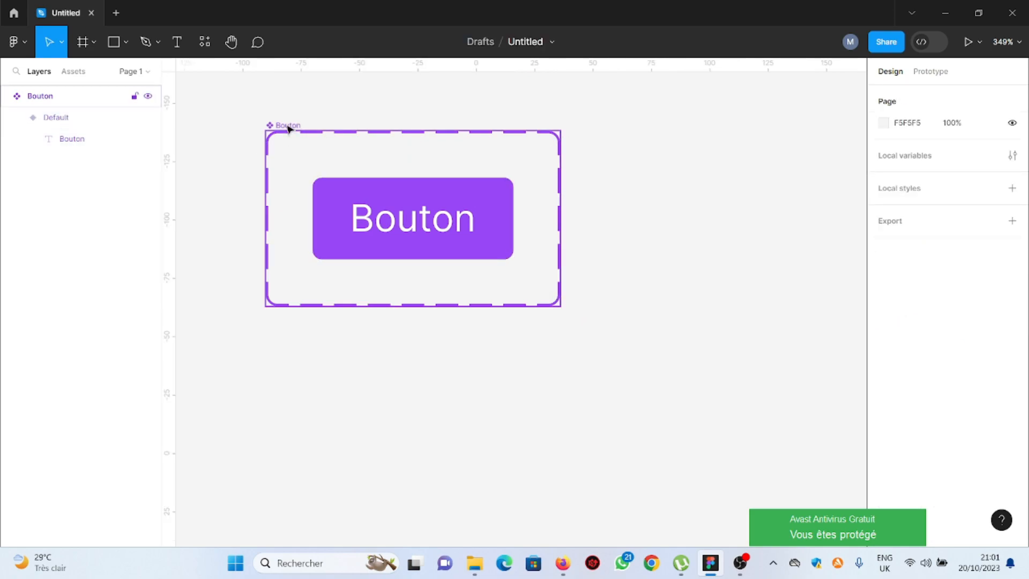
{"action": "left_click", "coordinate": [268, 149]}
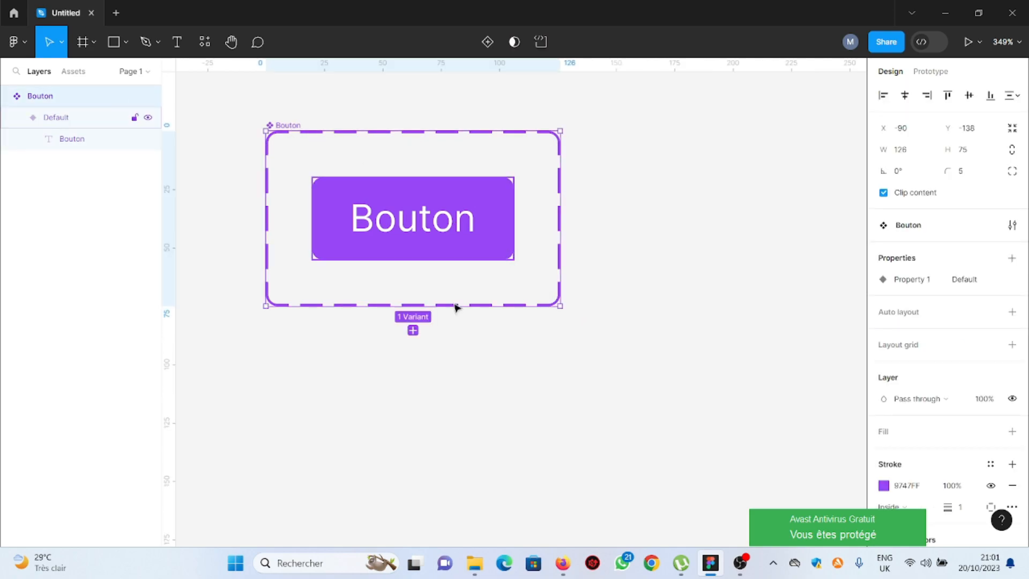
{"action": "left_click", "coordinate": [413, 331]}
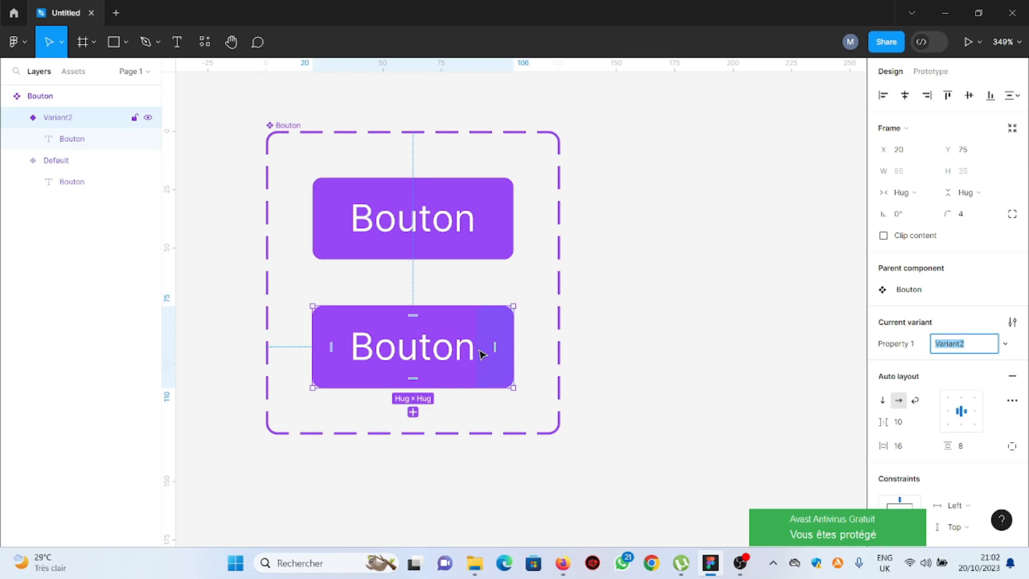
Add a drop shadow effect to the second variant and open its settings
{"action": "left_click", "coordinate": [492, 334]}
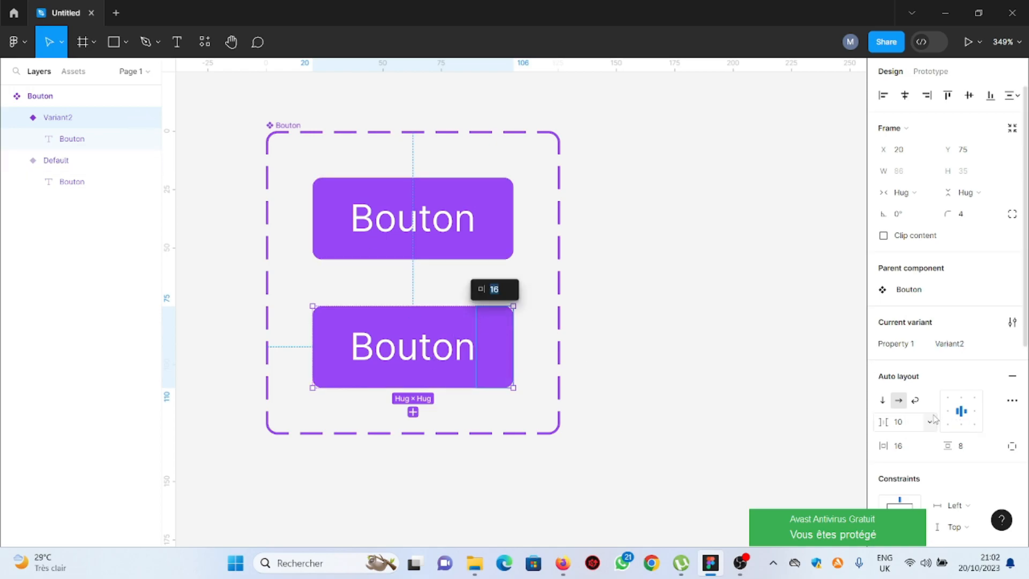
{"action": "scroll", "coordinate": [943, 418], "scroll_direction": "down", "scroll_amount": 5}
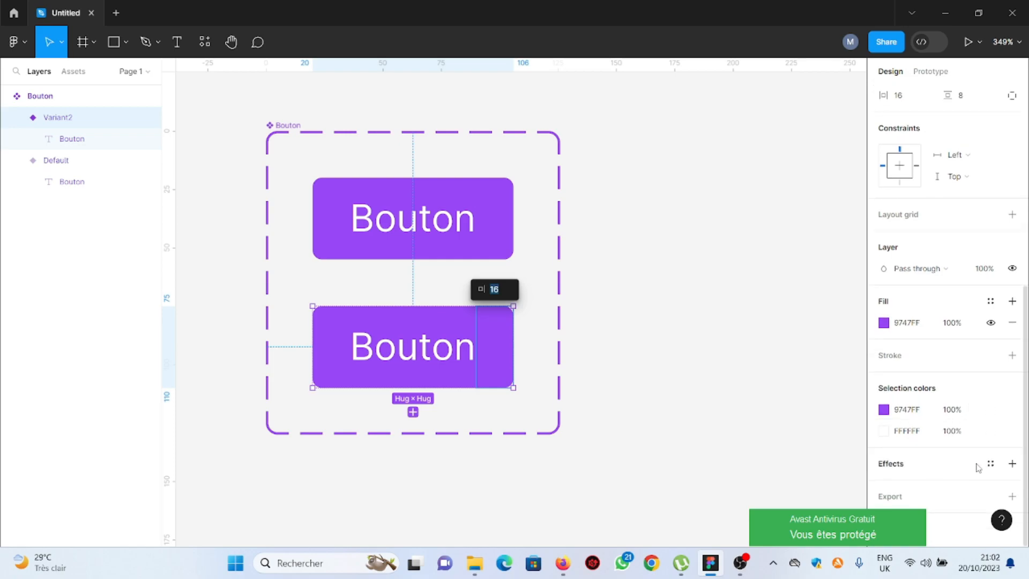
{"action": "left_click", "coordinate": [1012, 464]}
{"action": "scroll", "coordinate": [935, 445], "scroll_direction": "down", "scroll_amount": 1}
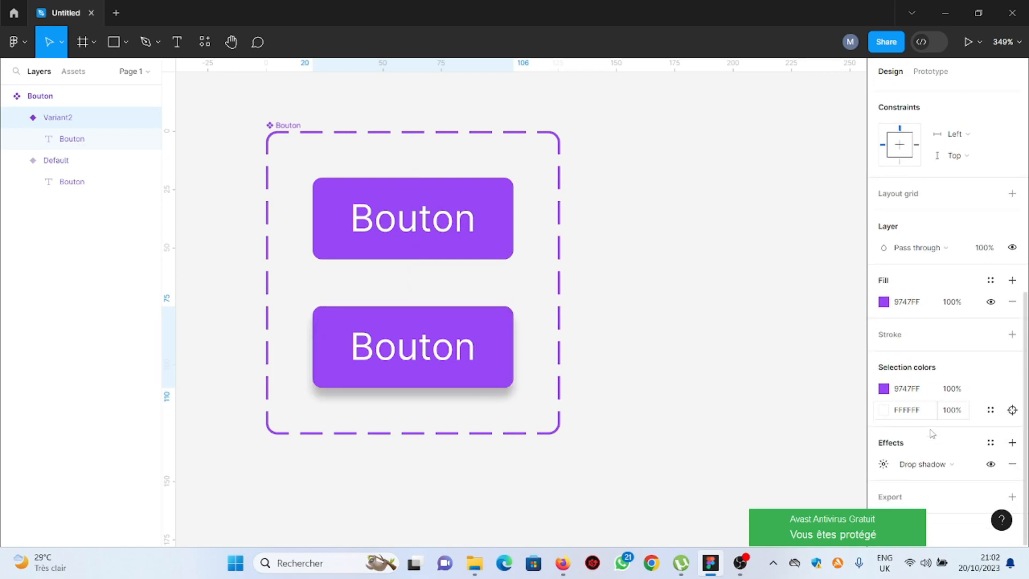
{"action": "left_click", "coordinate": [884, 464]}
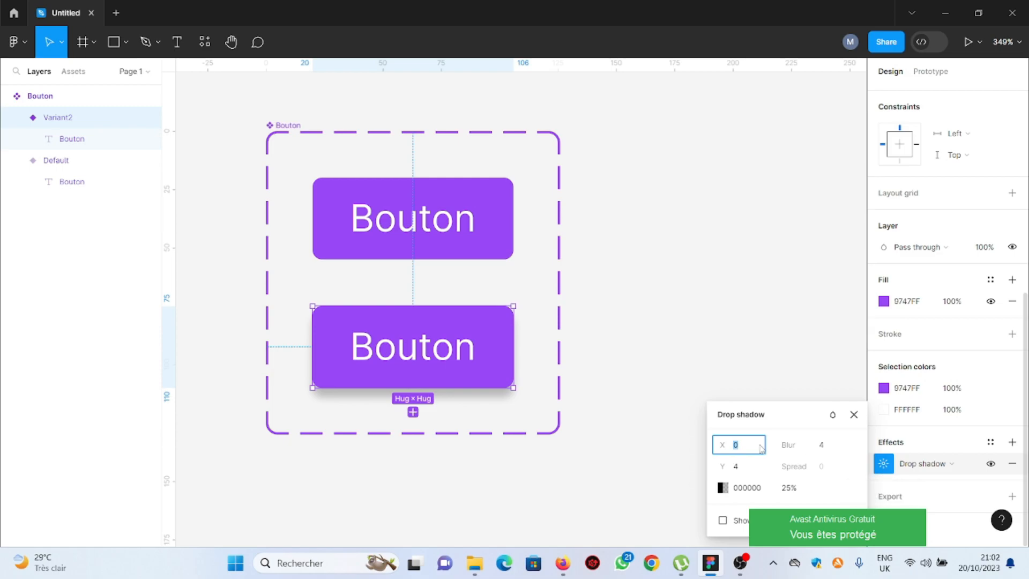
Set the drop shadow's blur to 15, X offset to 2, and color to purple 9747FF
{"action": "left_click", "coordinate": [824, 447]}
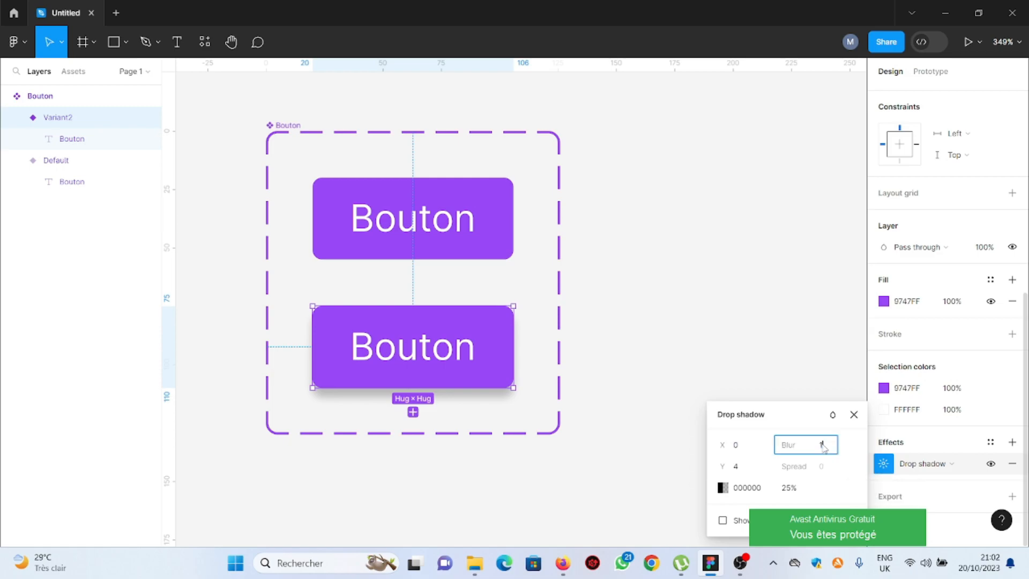
{"action": "type", "text": "15"}
{"action": "left_click", "coordinate": [742, 446]}
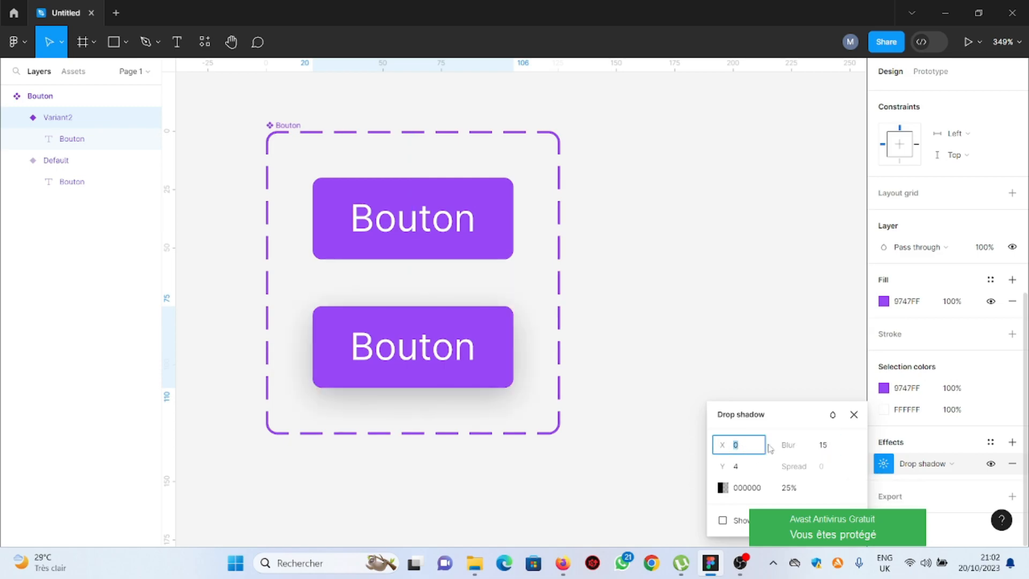
{"action": "type", "text": "2"}
{"action": "left_click", "coordinate": [723, 487]}
{"action": "left_click", "coordinate": [562, 474]}
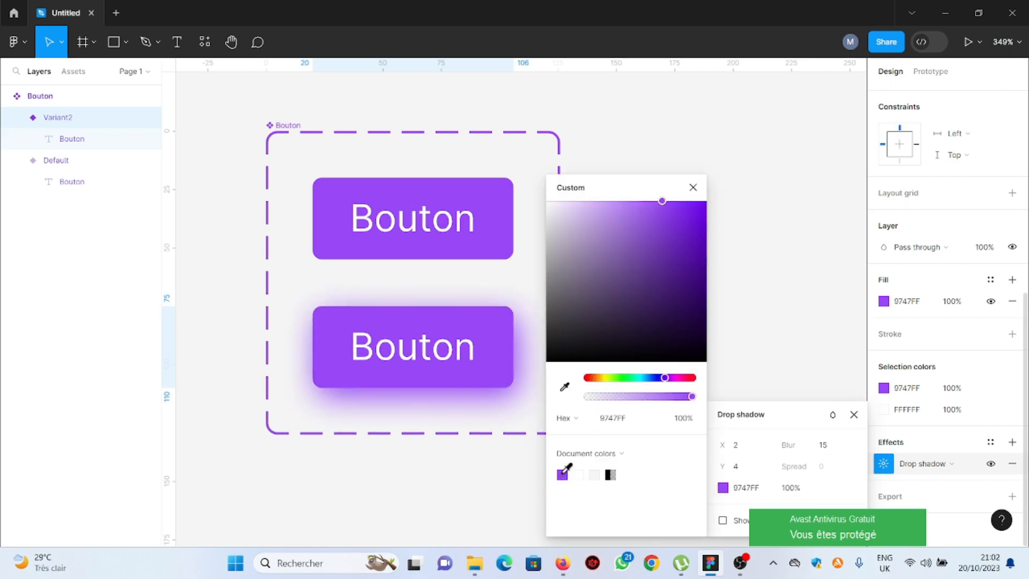
Set the drop shadow color's opacity to 50% and close the shadow settings
{"action": "left_click", "coordinate": [685, 423]}
{"action": "type", "text": "25"}
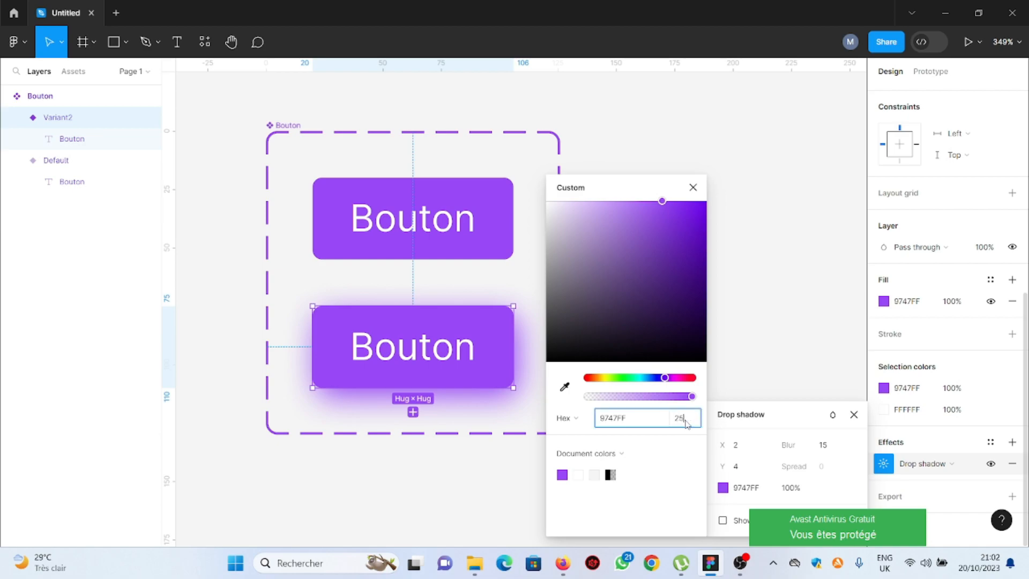
{"action": "key", "text": "Return"}
{"action": "left_click", "coordinate": [685, 422]}
{"action": "type", "text": "50"}
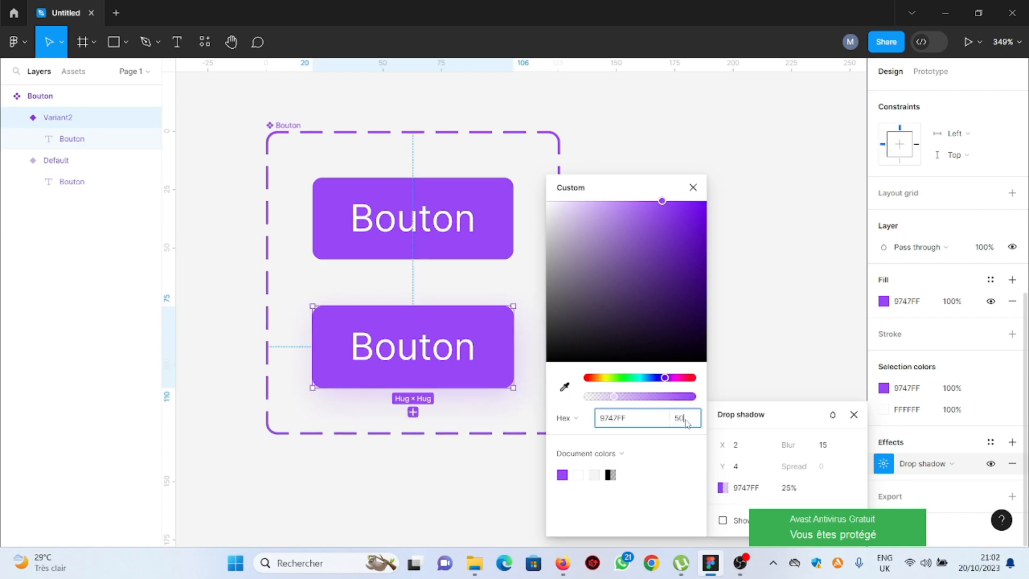
{"action": "key", "text": "Return"}
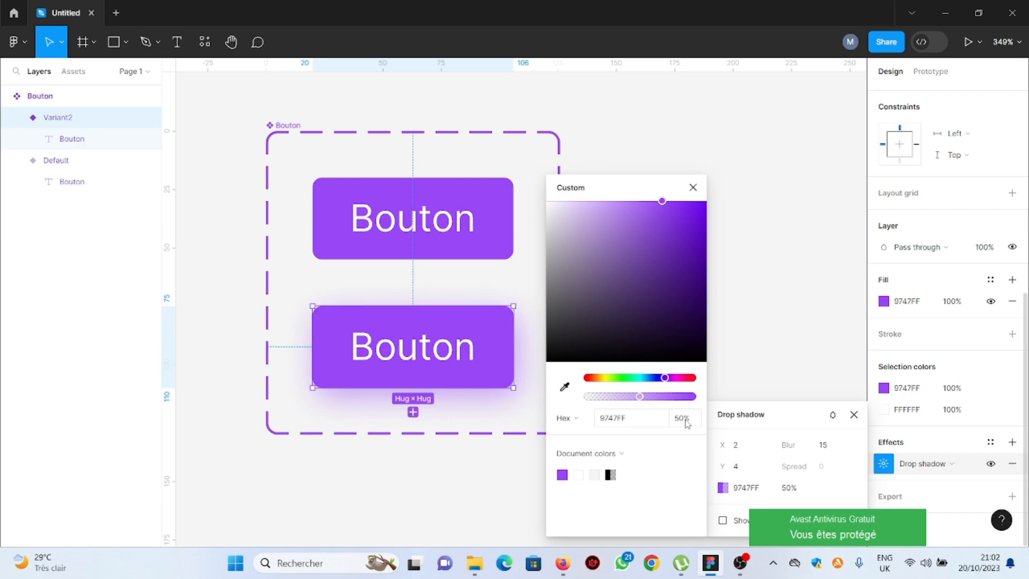
{"action": "left_click", "coordinate": [693, 188]}
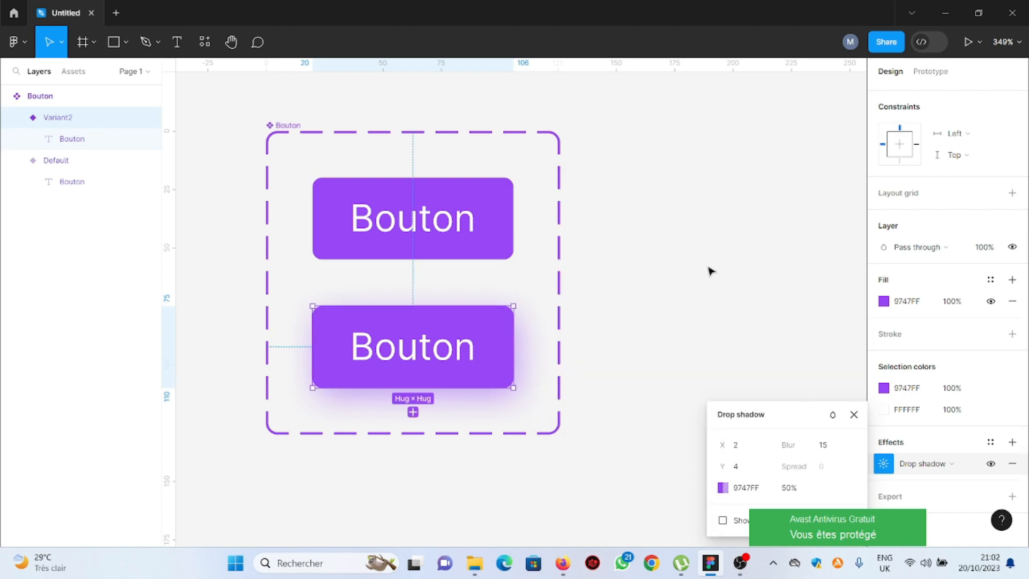
{"action": "left_click", "coordinate": [854, 414]}
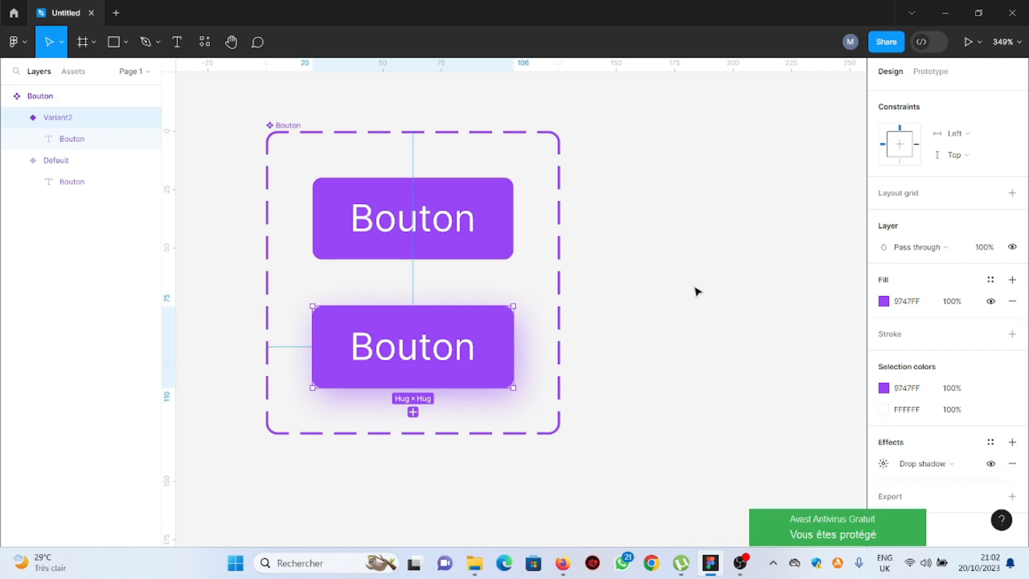
Rename the component set's variant property to Type
{"action": "scroll", "coordinate": [695, 280], "scroll_direction": "down", "scroll_amount": 5}
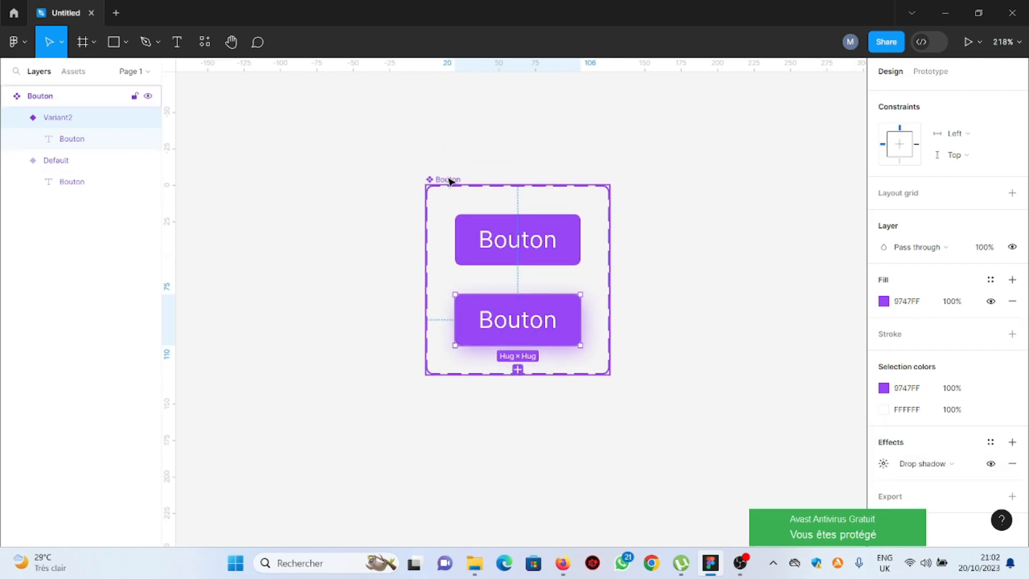
{"action": "left_click", "coordinate": [449, 180]}
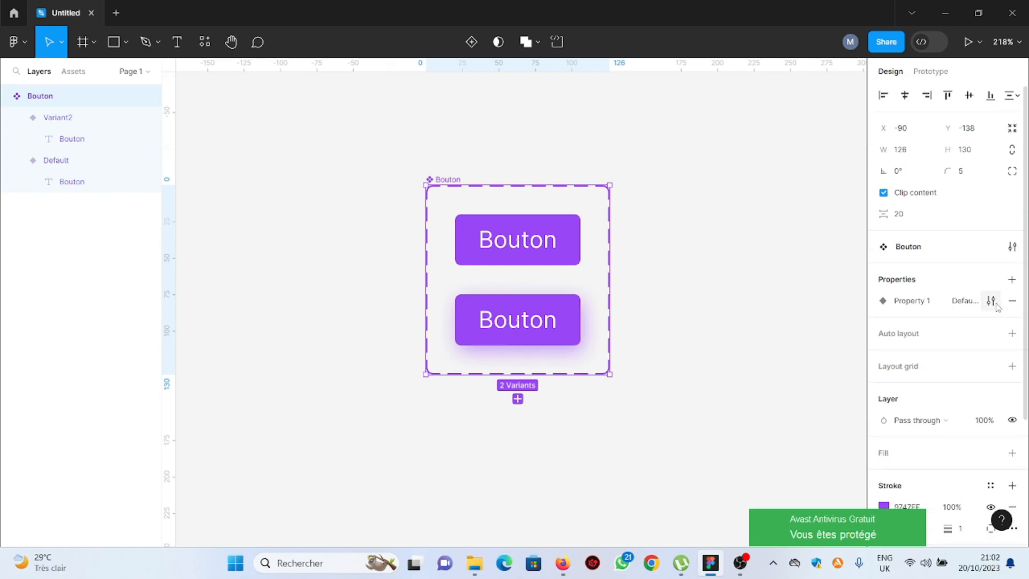
{"action": "left_click", "coordinate": [991, 302]}
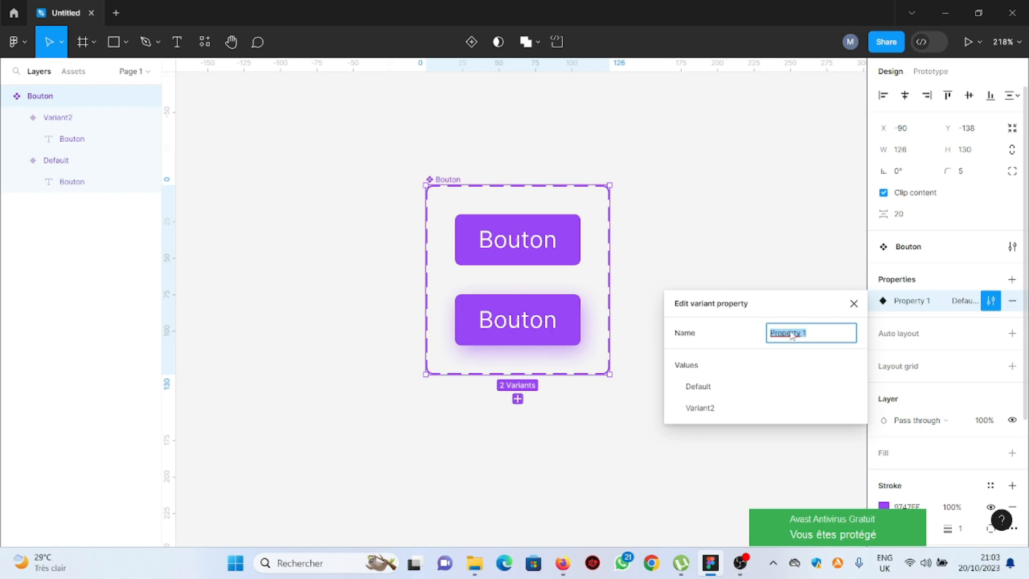
{"action": "type", "text": "Type"}
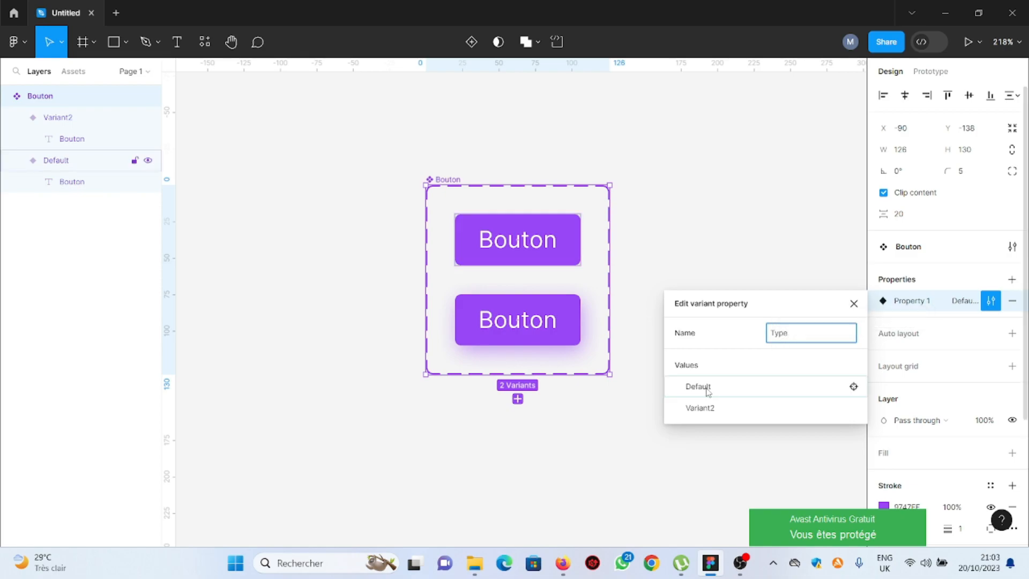
{"action": "key", "text": "Return"}
Rename the Default variant value to Primaire
{"action": "left_click", "coordinate": [991, 301]}
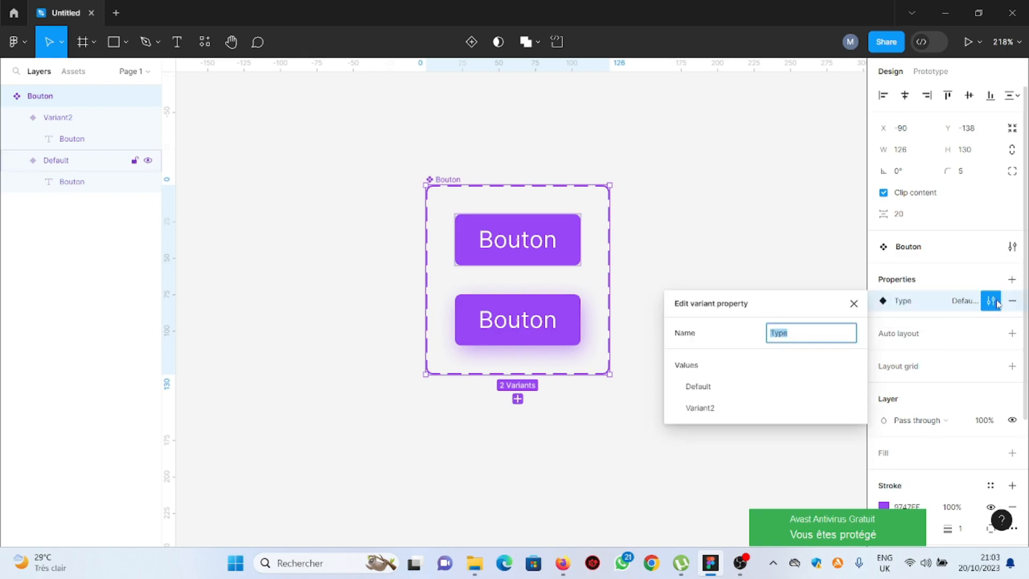
{"action": "double_click", "coordinate": [708, 388]}
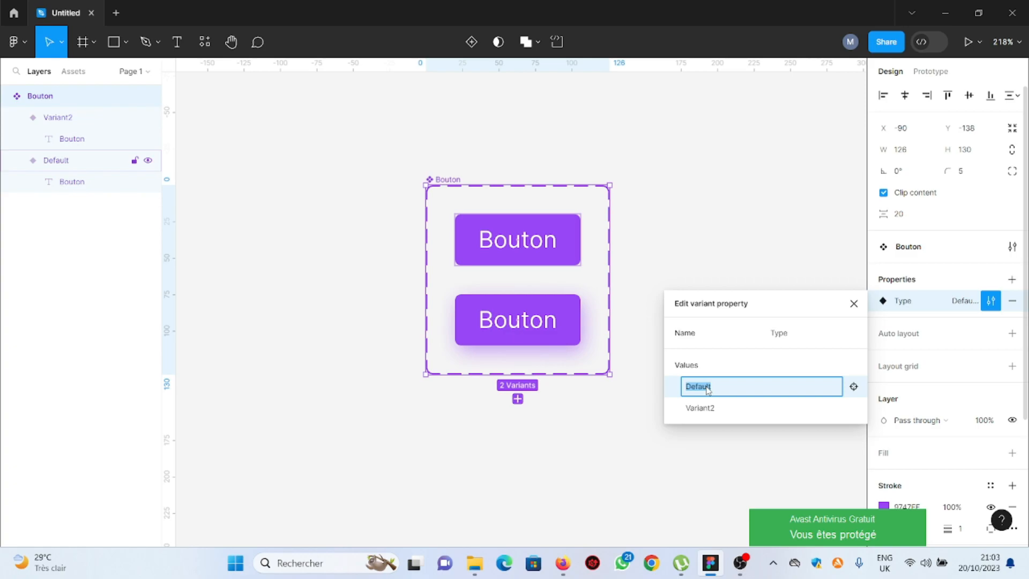
{"action": "type", "text": "Primaire"}
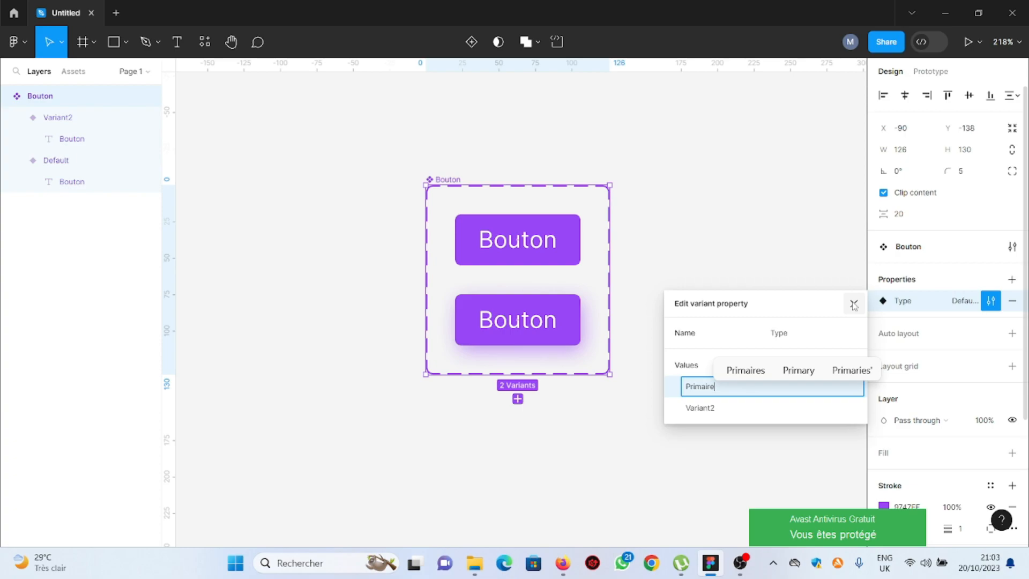
{"action": "left_click", "coordinate": [854, 305]}
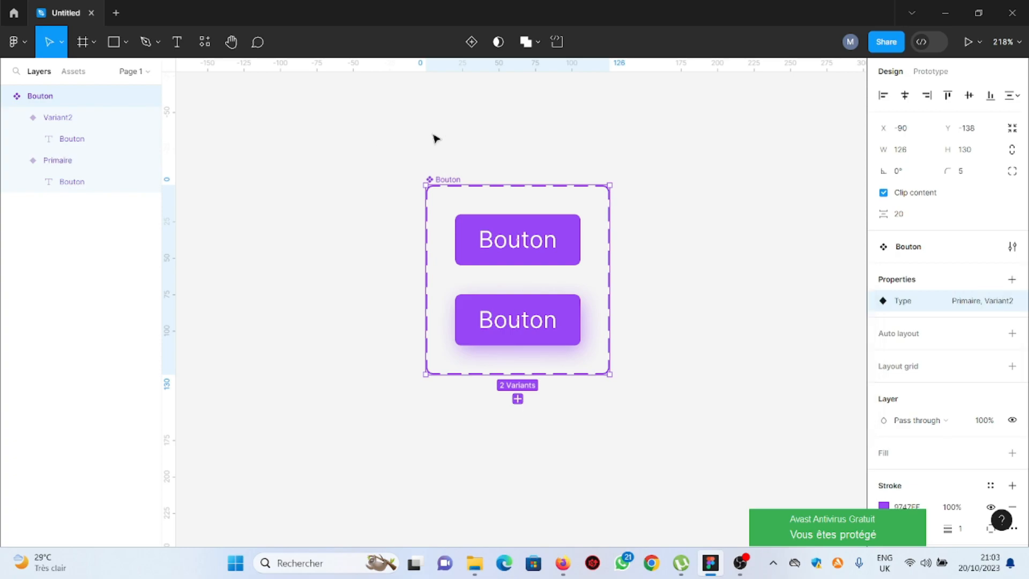
Rename the Variant2 value to Hover
{"action": "left_click", "coordinate": [991, 300]}
{"action": "left_click", "coordinate": [708, 408]}
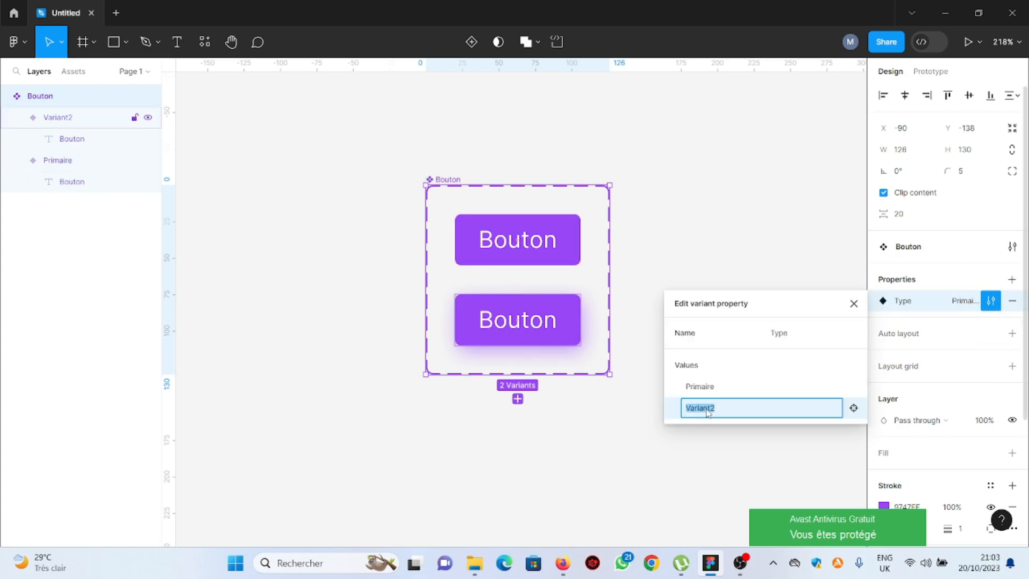
{"action": "type", "text": "Hover"}
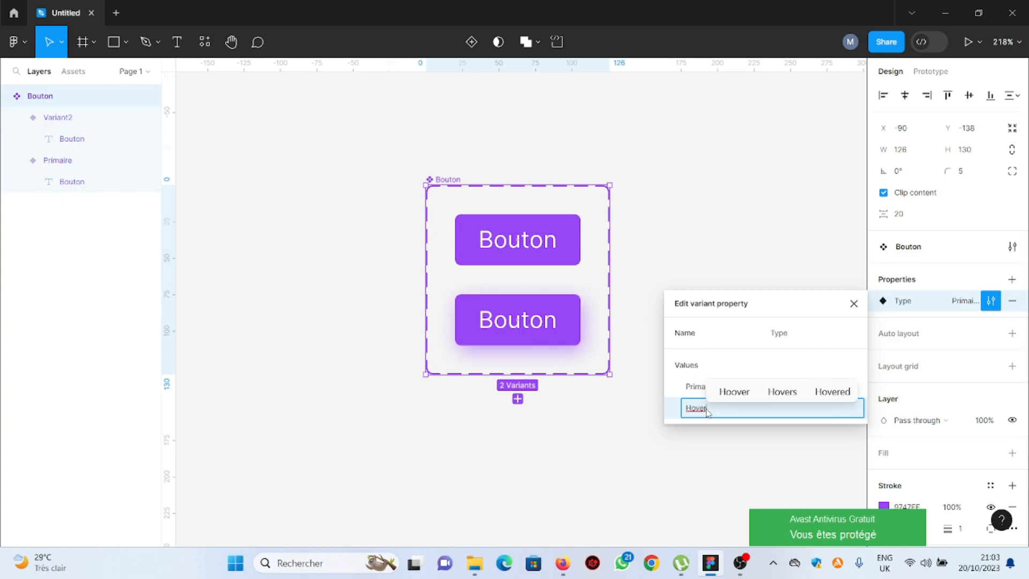
{"action": "left_click", "coordinate": [855, 305]}
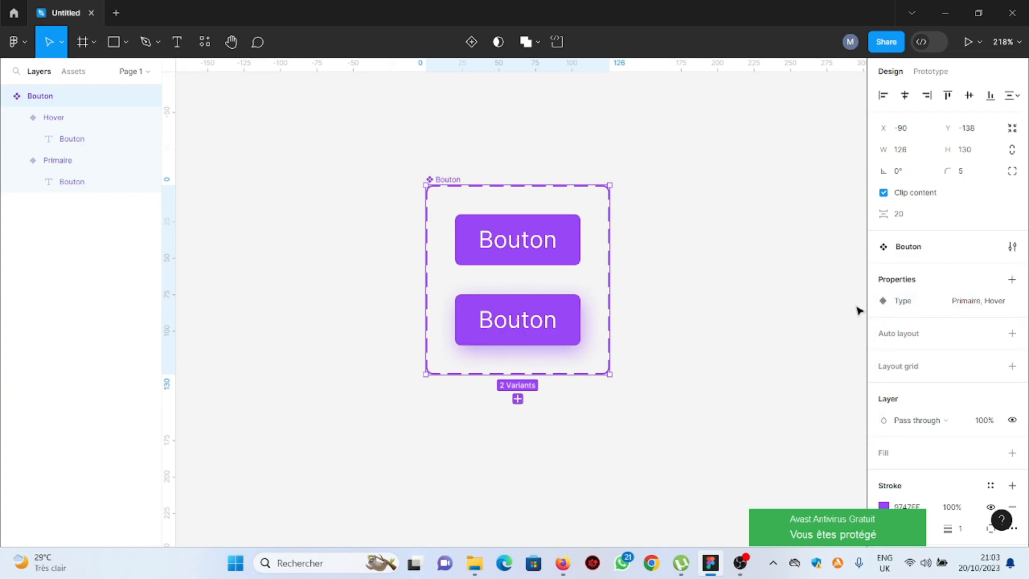
Add a third variant named Active and set its fill to black 000000
{"action": "left_click", "coordinate": [518, 399]}
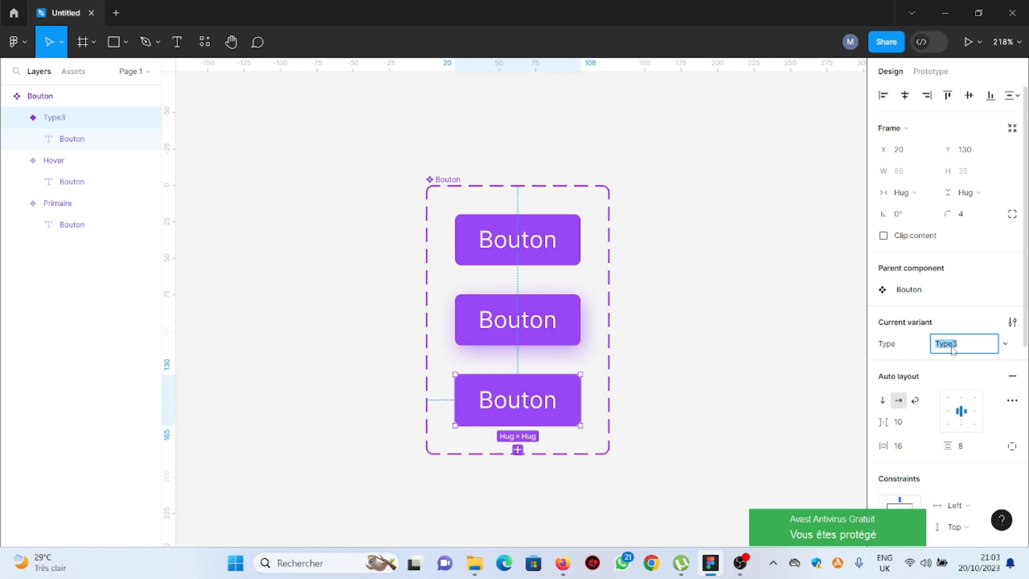
{"action": "type", "text": "Active"}
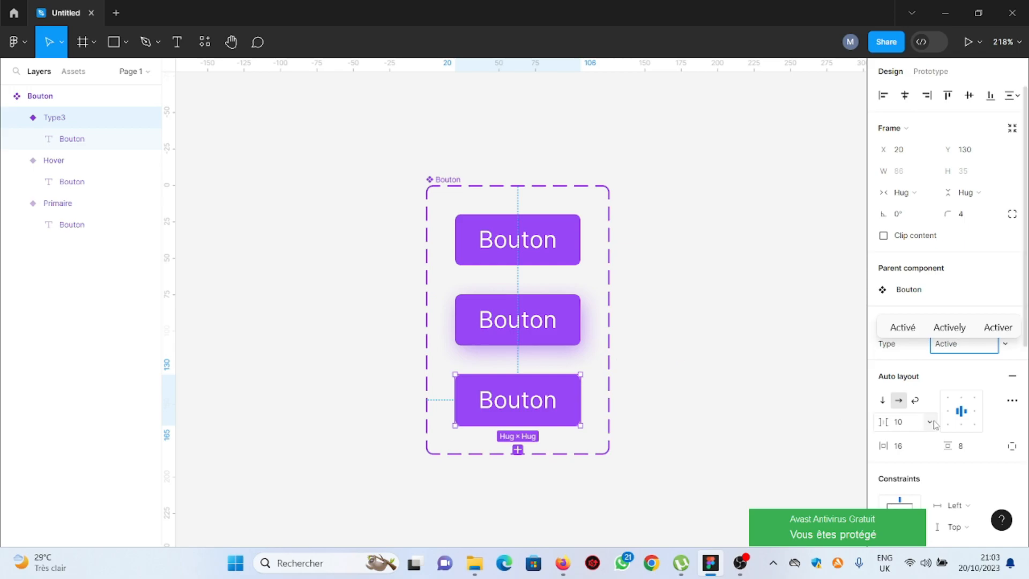
{"action": "scroll", "coordinate": [935, 424], "scroll_direction": "down", "scroll_amount": 3}
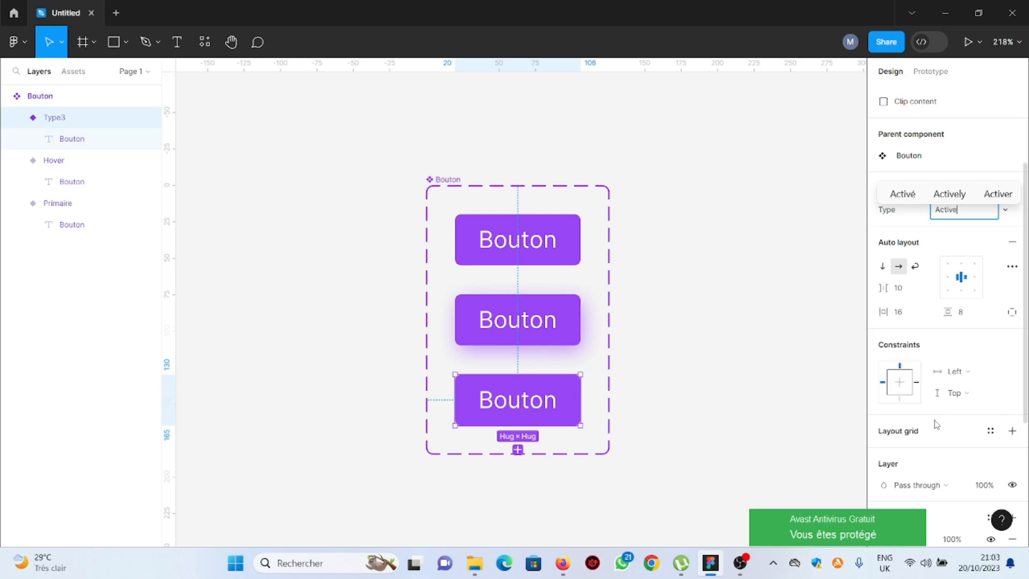
{"action": "scroll", "coordinate": [936, 425], "scroll_direction": "down", "scroll_amount": 5}
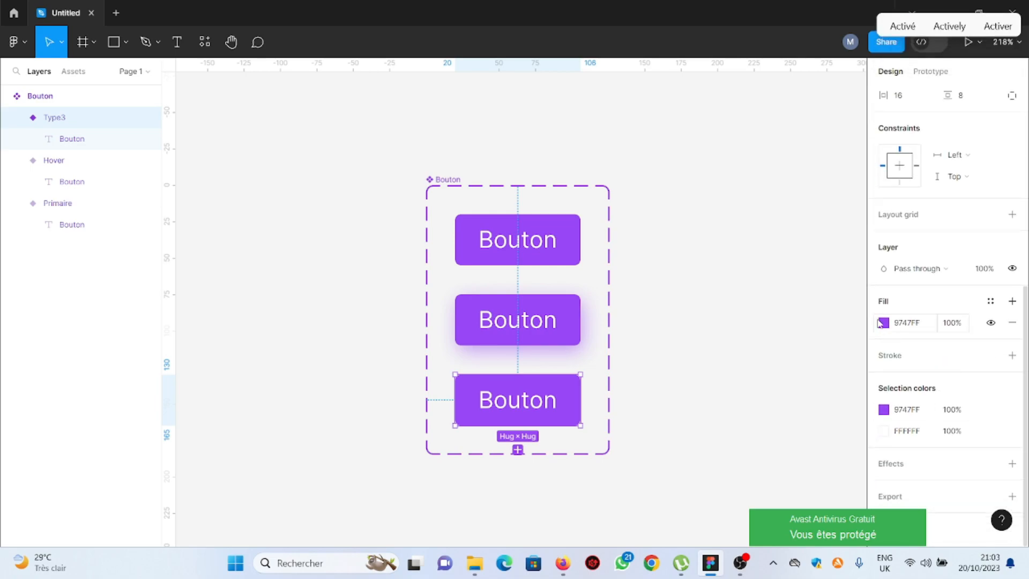
{"action": "left_click", "coordinate": [885, 323]}
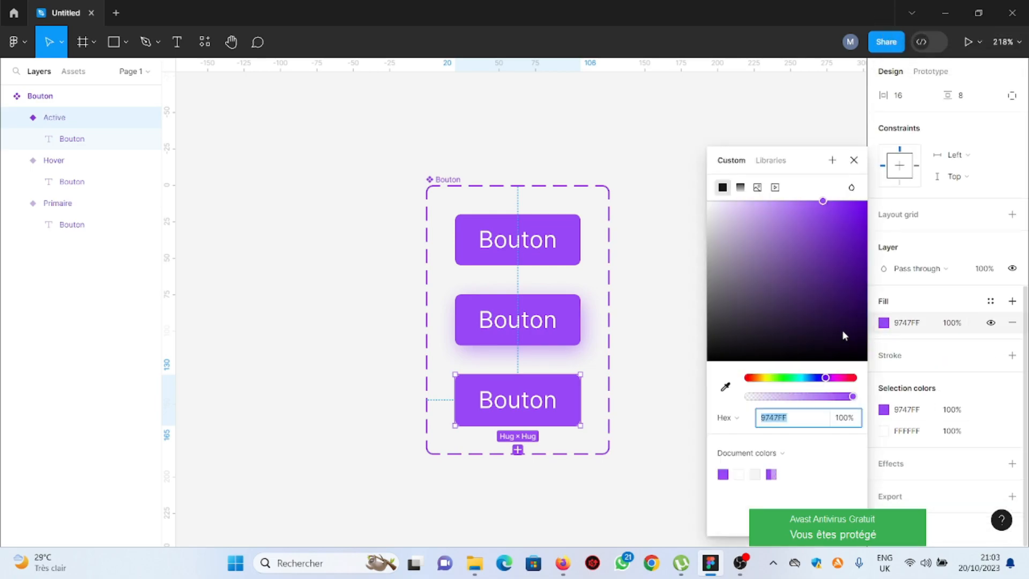
{"action": "left_click_drag", "start_coordinate": [753, 264], "coordinate": [675, 381]}
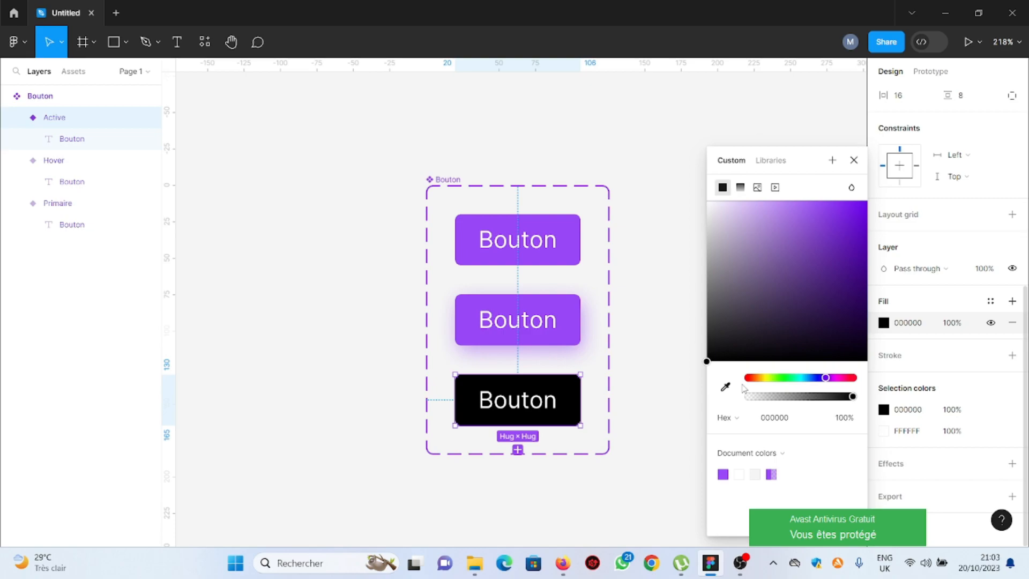
{"action": "left_click", "coordinate": [854, 160]}
Review the values of the component set's Type property
{"action": "left_click", "coordinate": [448, 179]}
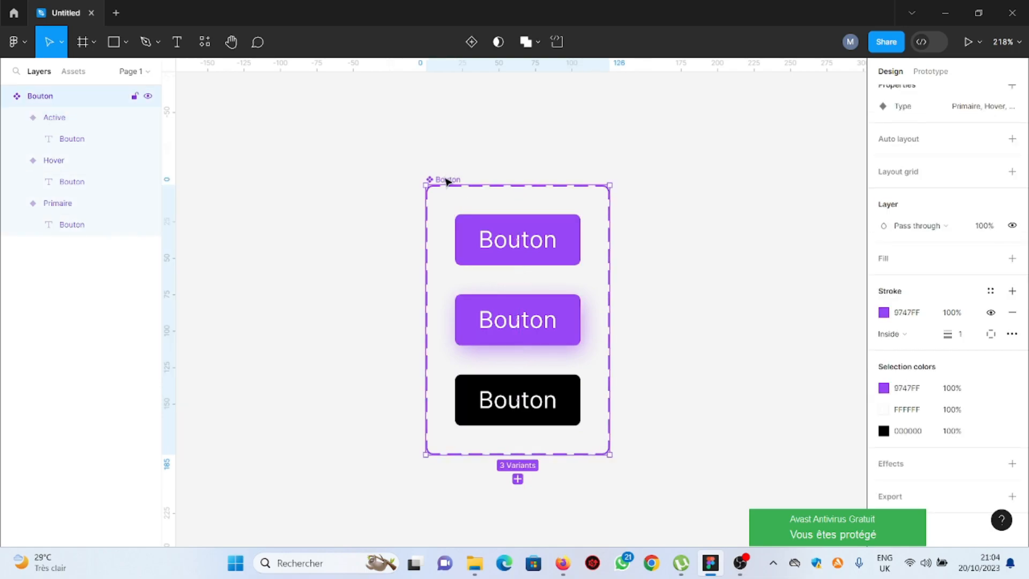
{"action": "scroll", "coordinate": [949, 276], "scroll_direction": "up", "scroll_amount": 4}
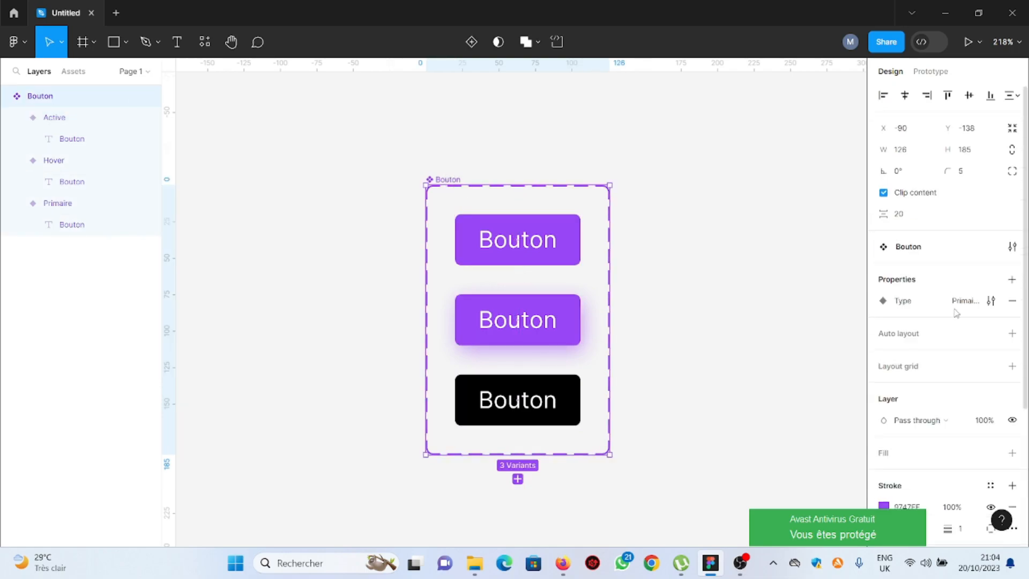
{"action": "left_click", "coordinate": [991, 300]}
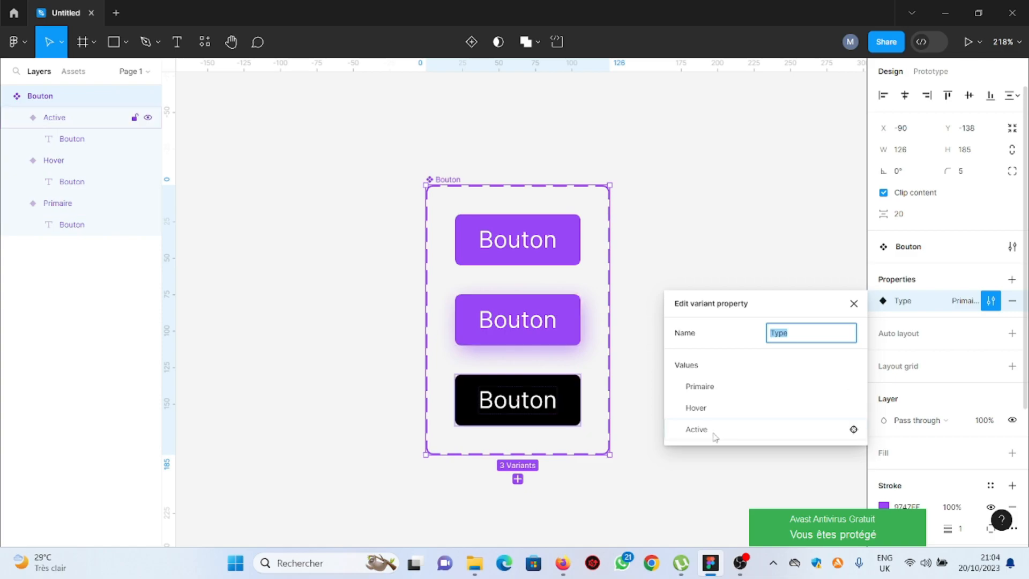
{"action": "left_click", "coordinate": [853, 303]}
Create an iPhone 14 & 15 Pro frame beside the component set
{"action": "scroll", "coordinate": [650, 281], "scroll_direction": "down", "scroll_amount": 2}
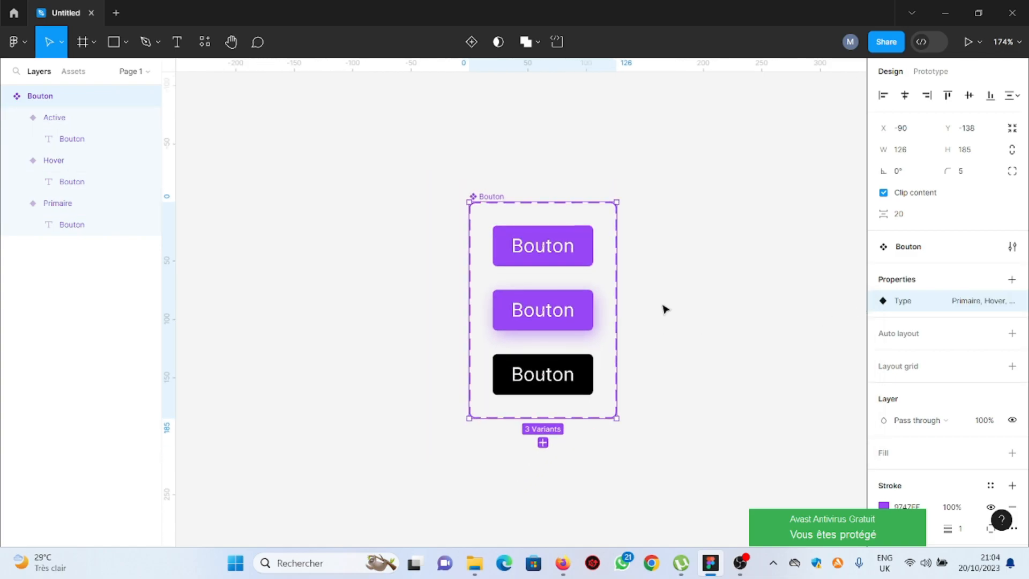
{"action": "scroll", "coordinate": [493, 319], "scroll_direction": "down", "scroll_amount": 3}
{"action": "scroll", "coordinate": [494, 320], "scroll_direction": "up", "scroll_amount": 2}
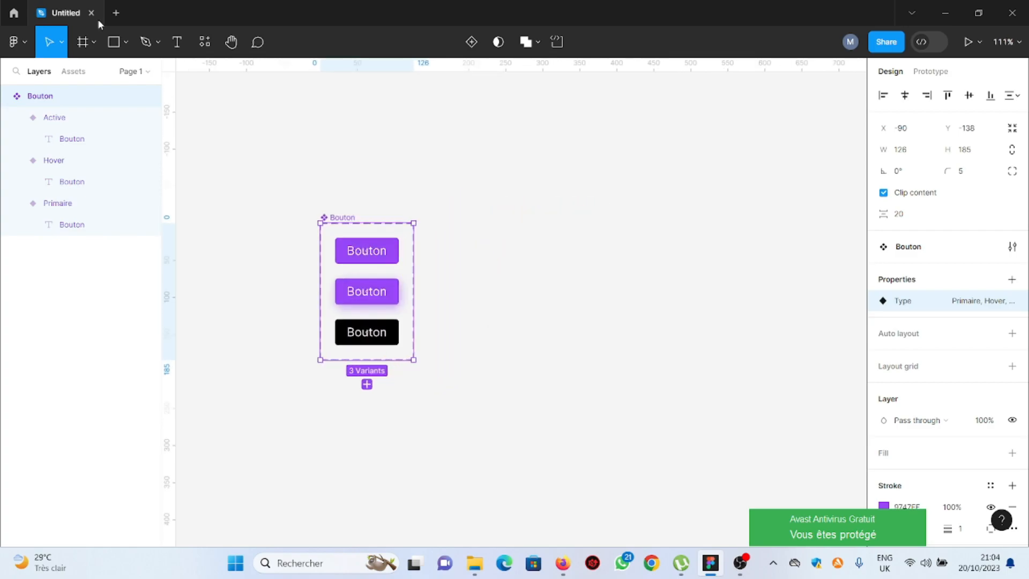
{"action": "left_click", "coordinate": [93, 42]}
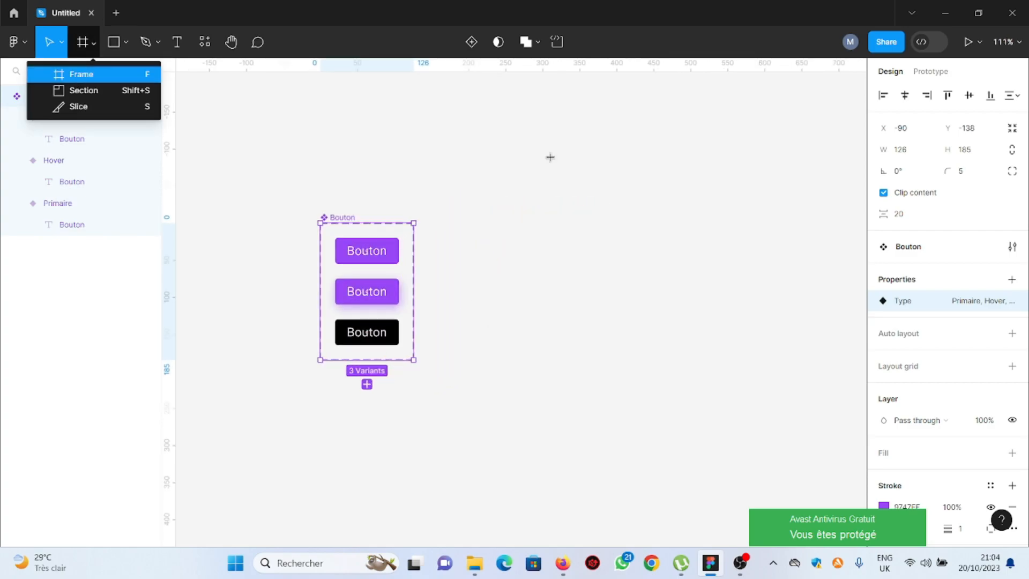
{"action": "key", "text": "f"}
{"action": "scroll", "coordinate": [570, 170], "scroll_direction": "up", "scroll_amount": 1}
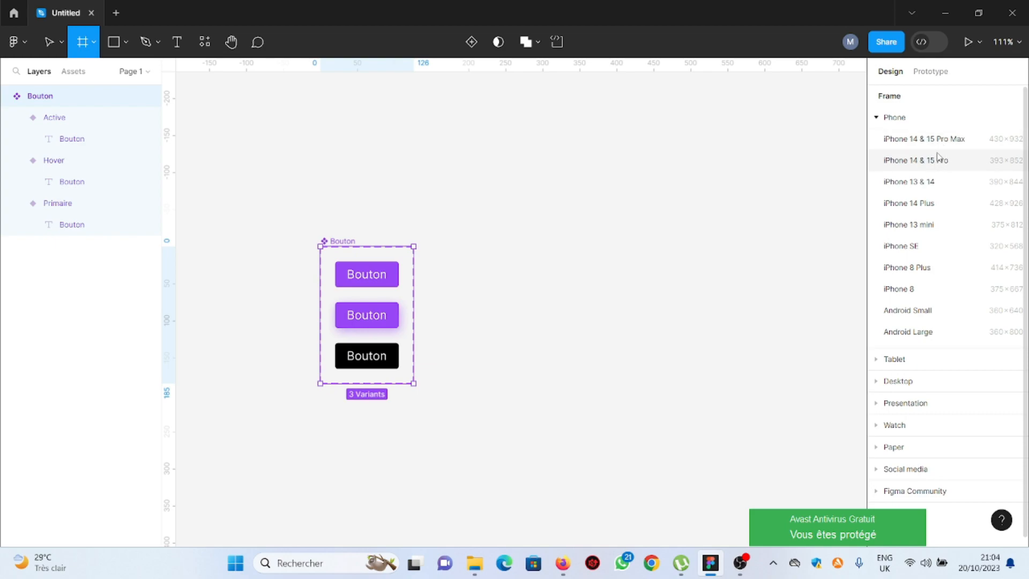
{"action": "left_click", "coordinate": [946, 167]}
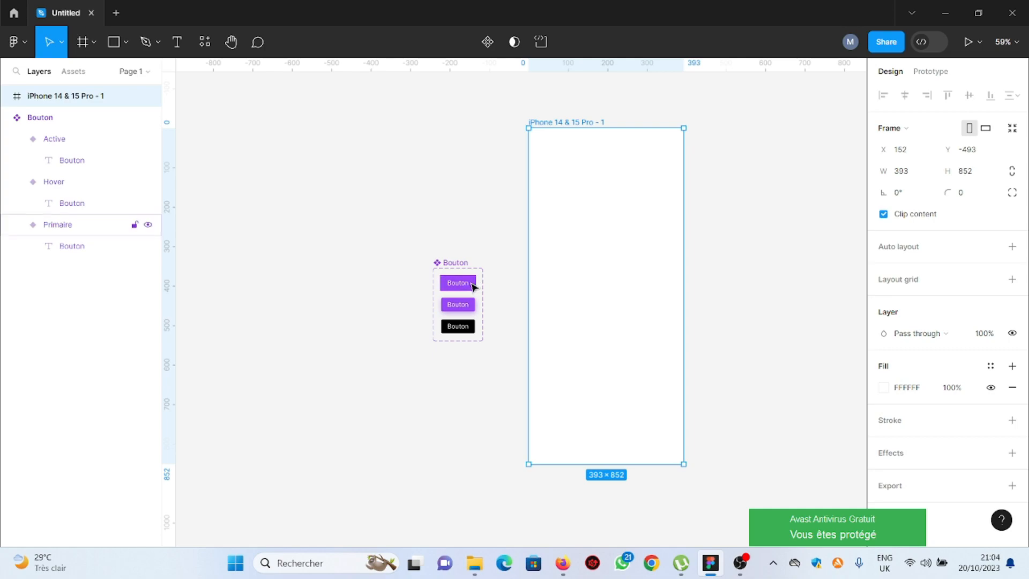
Place a Bouton instance from the assets into the iPhone frame and center it horizontally and vertically
{"action": "left_click", "coordinate": [78, 75]}
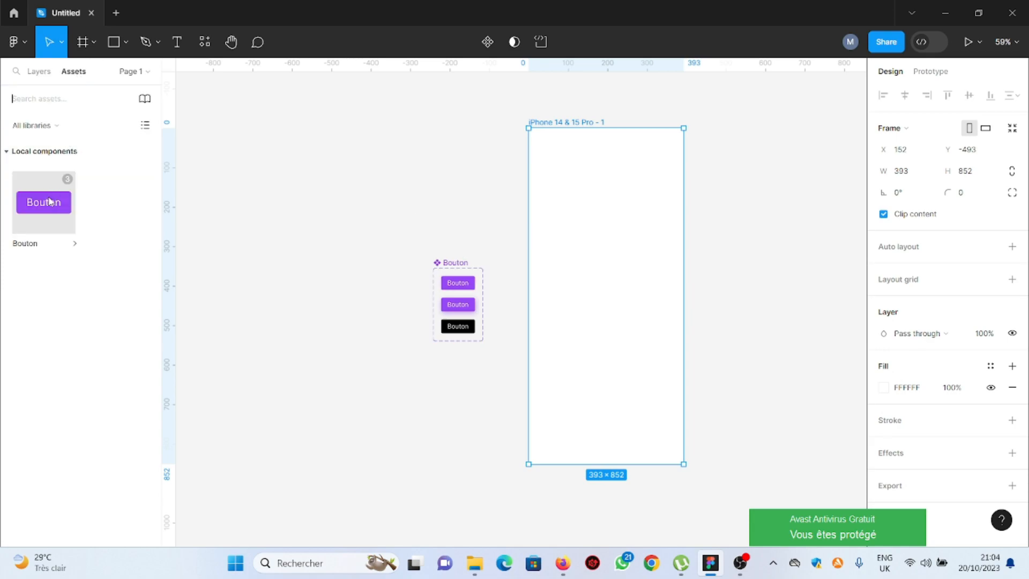
{"action": "left_click_drag", "start_coordinate": [43, 204], "coordinate": [611, 298]}
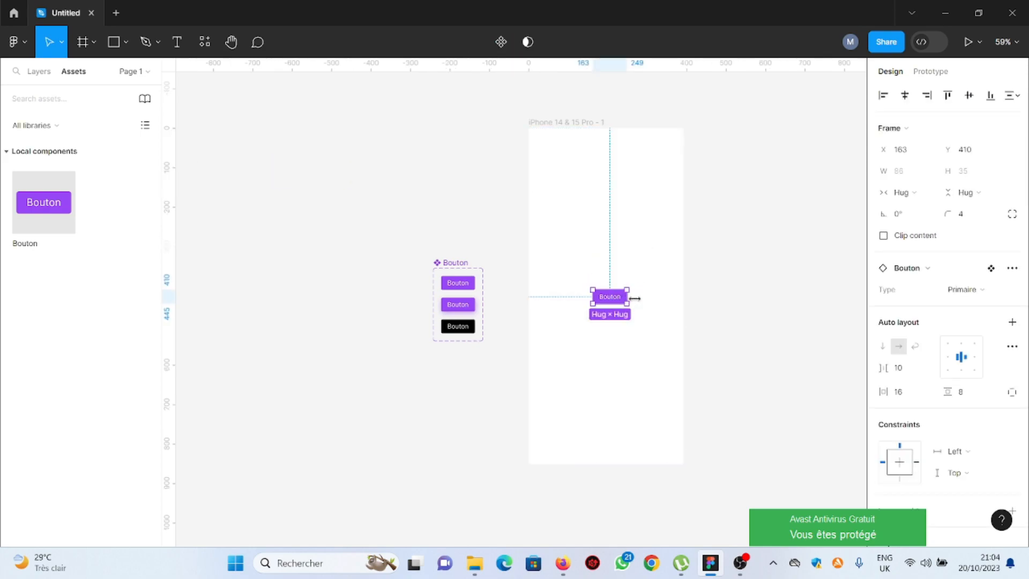
{"action": "left_click", "coordinate": [905, 100]}
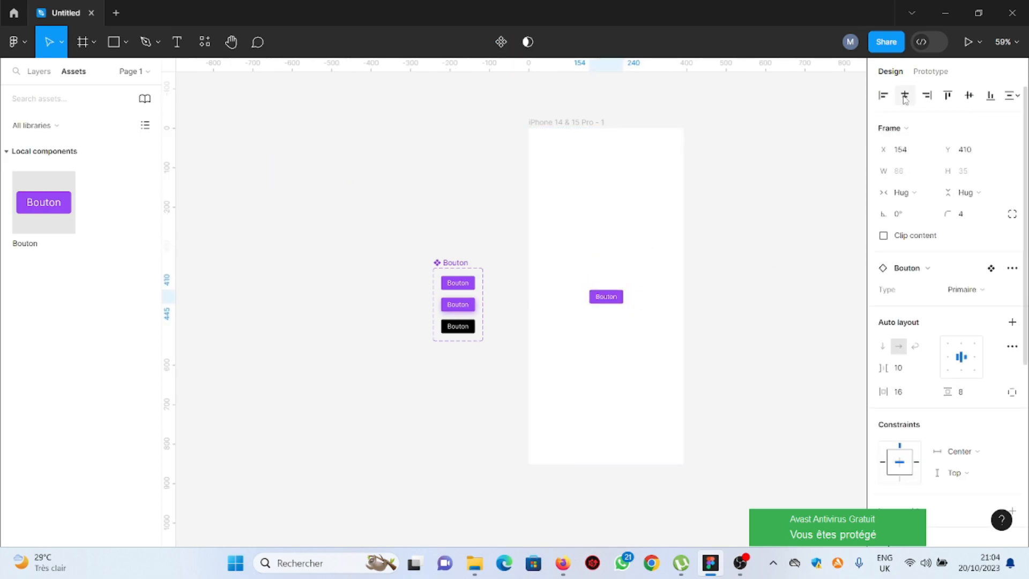
{"action": "left_click", "coordinate": [967, 99]}
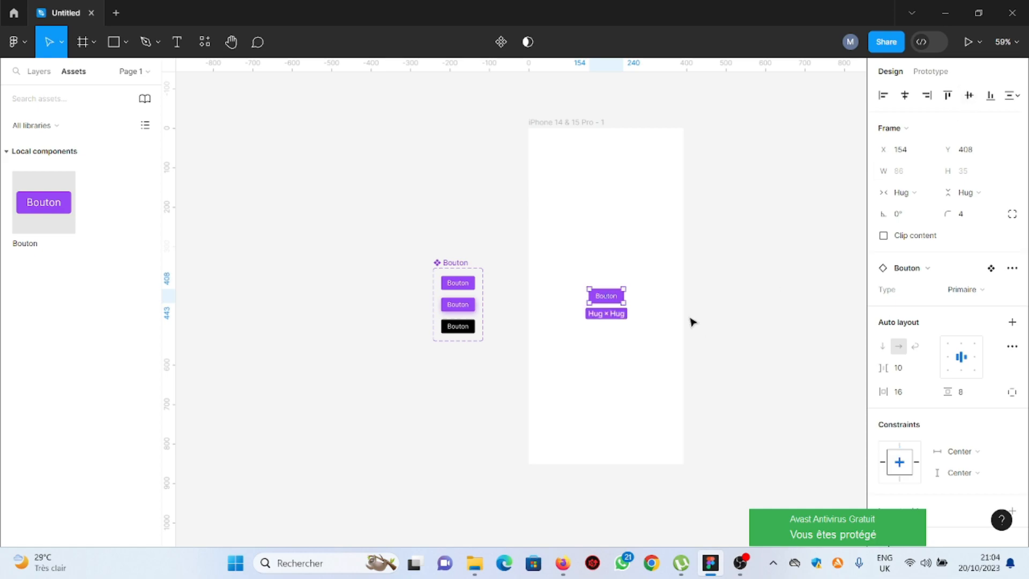
{"action": "scroll", "coordinate": [648, 320], "scroll_direction": "up", "scroll_amount": 4}
{"action": "scroll", "coordinate": [648, 320], "scroll_direction": "up", "scroll_amount": 1}
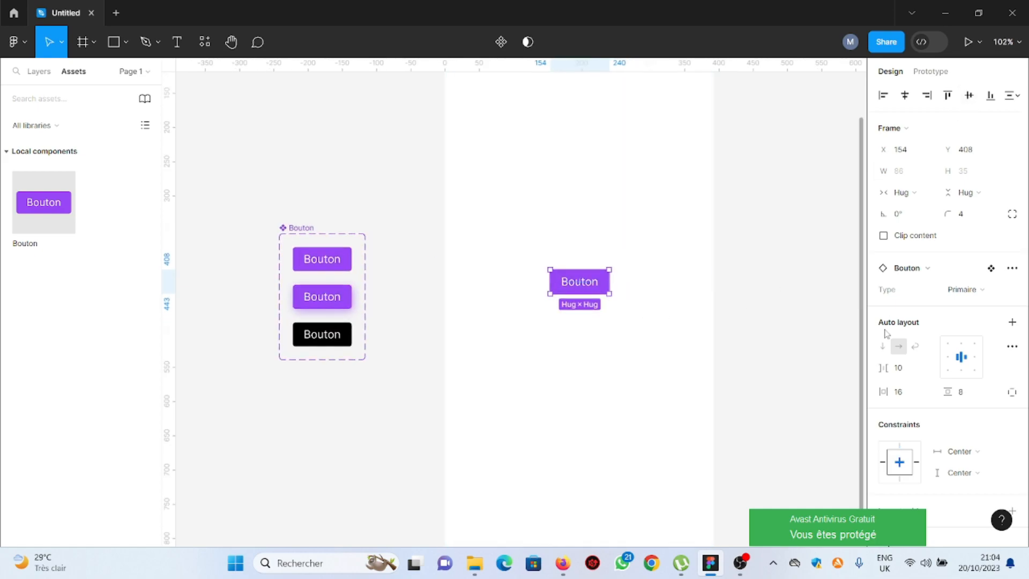
Edit the instance's label in the iPhone frame to read Pratiquer
{"action": "scroll", "coordinate": [934, 343], "scroll_direction": "down", "scroll_amount": 4}
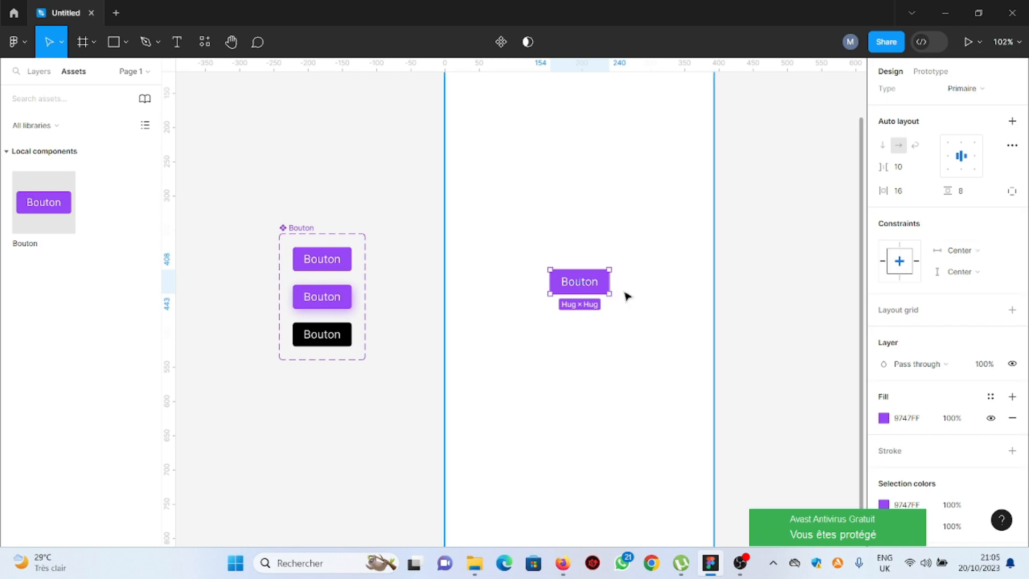
{"action": "scroll", "coordinate": [626, 295], "scroll_direction": "up", "scroll_amount": 3}
{"action": "scroll", "coordinate": [626, 295], "scroll_direction": "up", "scroll_amount": 1}
{"action": "double_click", "coordinate": [545, 270]}
{"action": "double_click", "coordinate": [545, 270]}
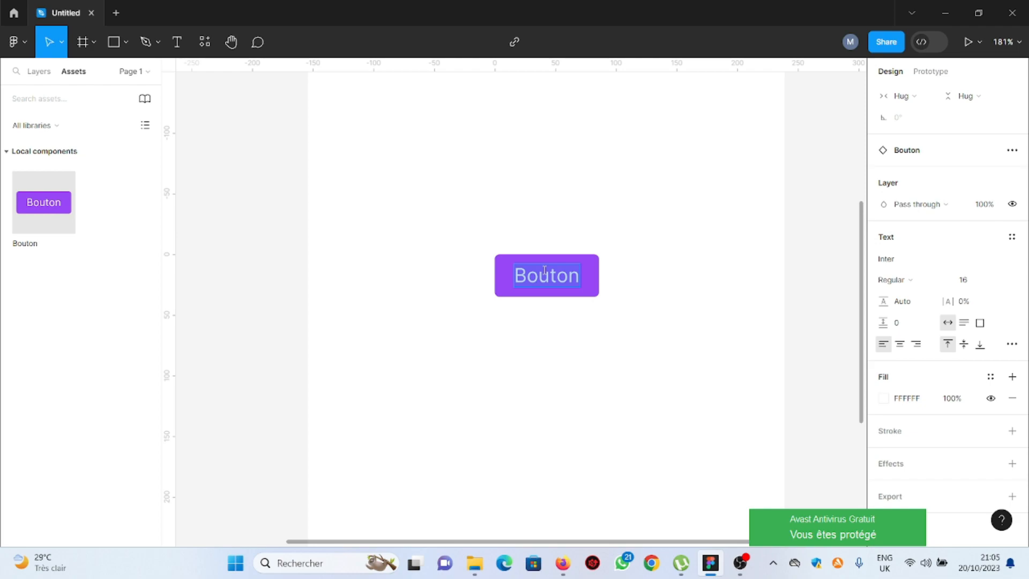
{"action": "type", "text": "ijkjsodjijjsooSJJ"}
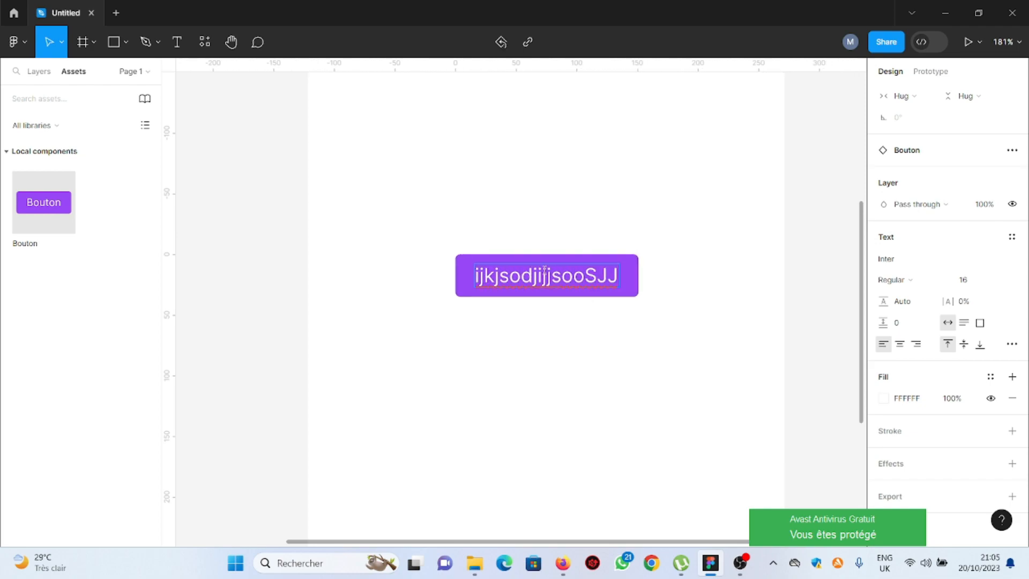
{"action": "key", "text": "BackSpace"}
{"action": "key", "text": "BackSpace"}
{"action": "key", "text": "BackSpace"}
{"action": "key", "text": "BackSpace"}
{"action": "key", "text": "BackSpace"}
{"action": "key", "text": "BackSpace"}
{"action": "key", "text": "BackSpace"}
{"action": "key", "text": "BackSpace"}
{"action": "key", "text": "BackSpace"}
{"action": "key", "text": "BackSpace"}
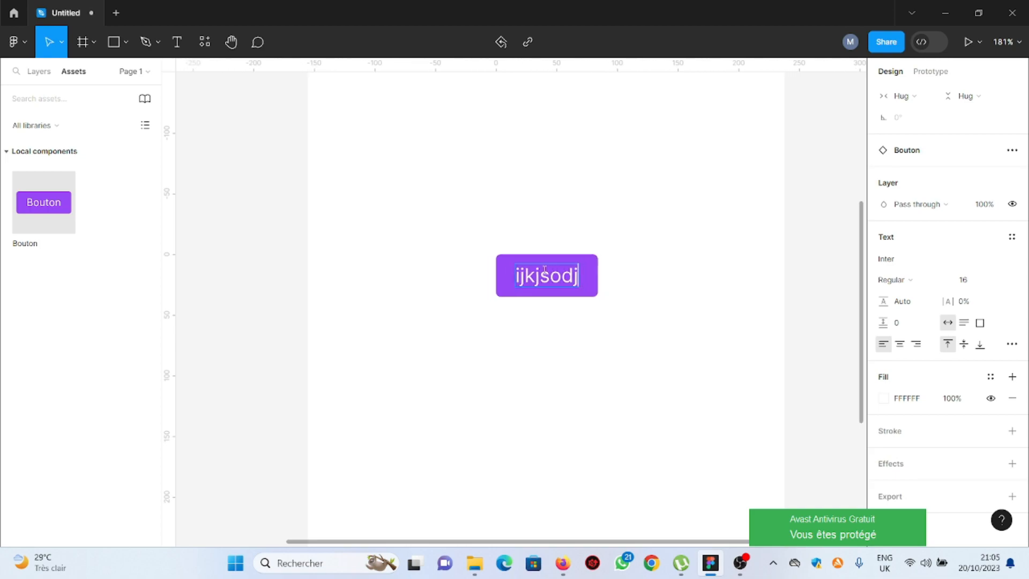
{"action": "key", "text": "BackSpace"}
{"action": "key", "text": "BackSpace"}
{"action": "key", "text": "BackSpace"}
{"action": "key", "text": "BackSpace"}
{"action": "key", "text": "BackSpace"}
{"action": "key", "text": "BackSpace"}
{"action": "key", "text": "BackSpace"}
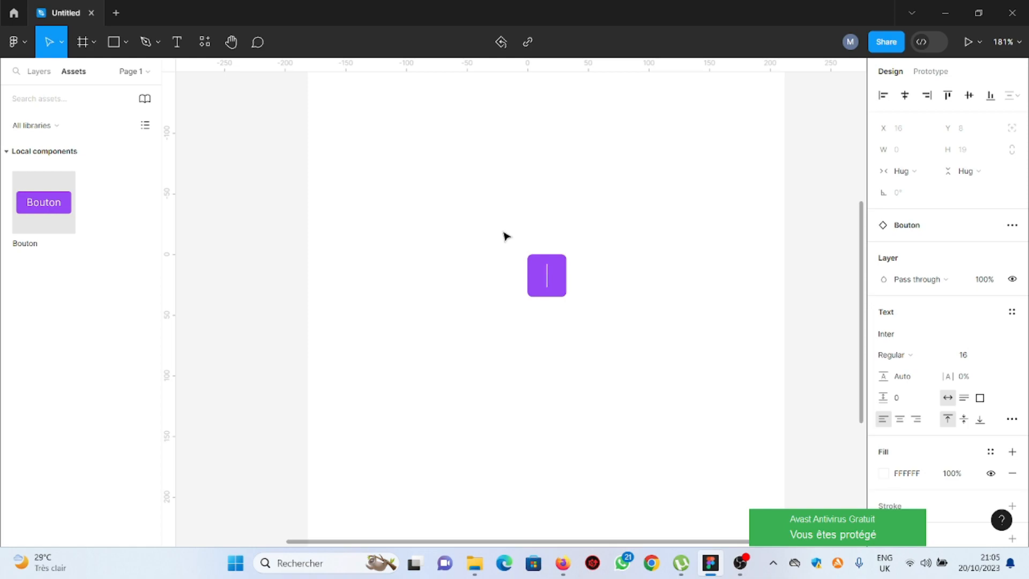
{"action": "type", "text": "P"}
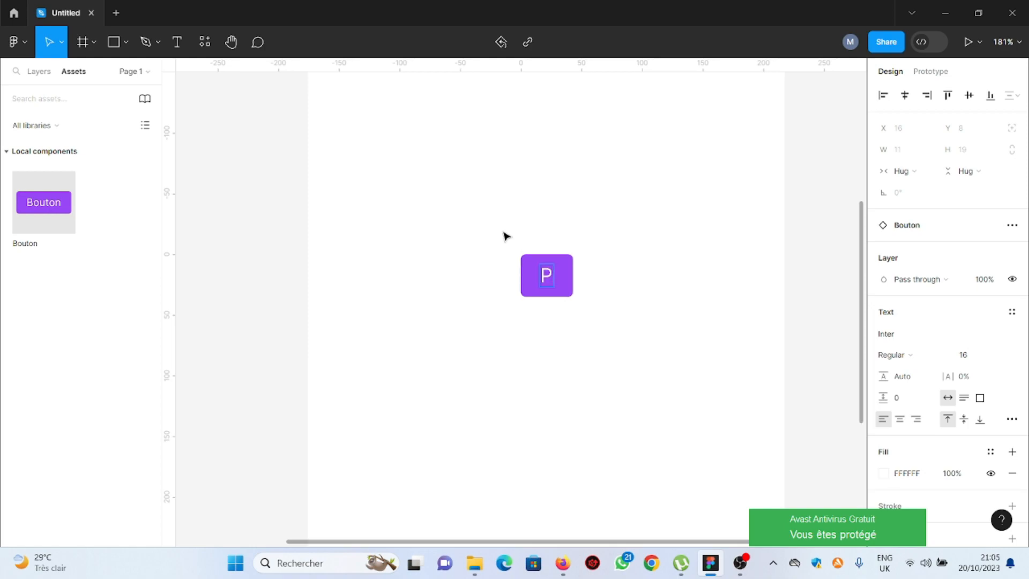
{"action": "type", "text": "ratiquer"}
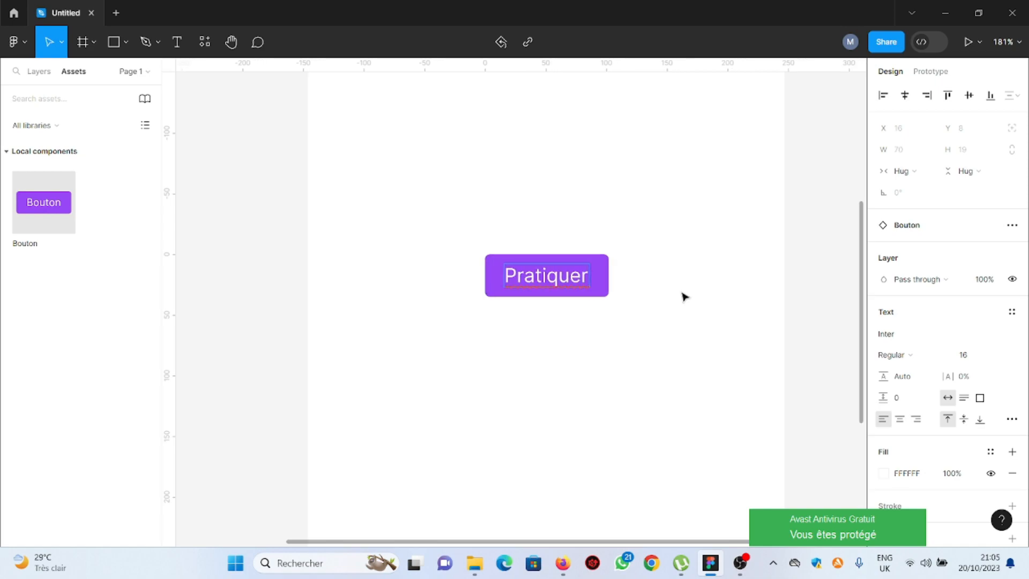
{"action": "key", "text": "Escape"}
Duplicate the iPhone frame twice to create two more identical screens
{"action": "scroll", "coordinate": [507, 329], "scroll_direction": "down", "scroll_amount": 6, "text": "ctrl"}
{"action": "scroll", "coordinate": [505, 337], "scroll_direction": "up", "scroll_amount": 3, "text": "ctrl"}
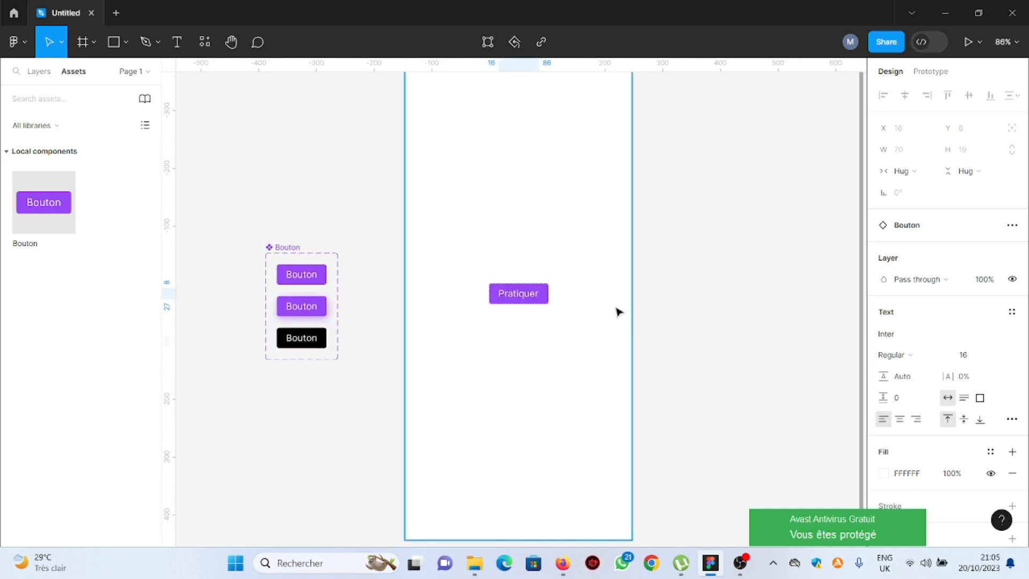
{"action": "scroll", "coordinate": [659, 302], "scroll_direction": "down", "scroll_amount": 2, "text": "ctrl"}
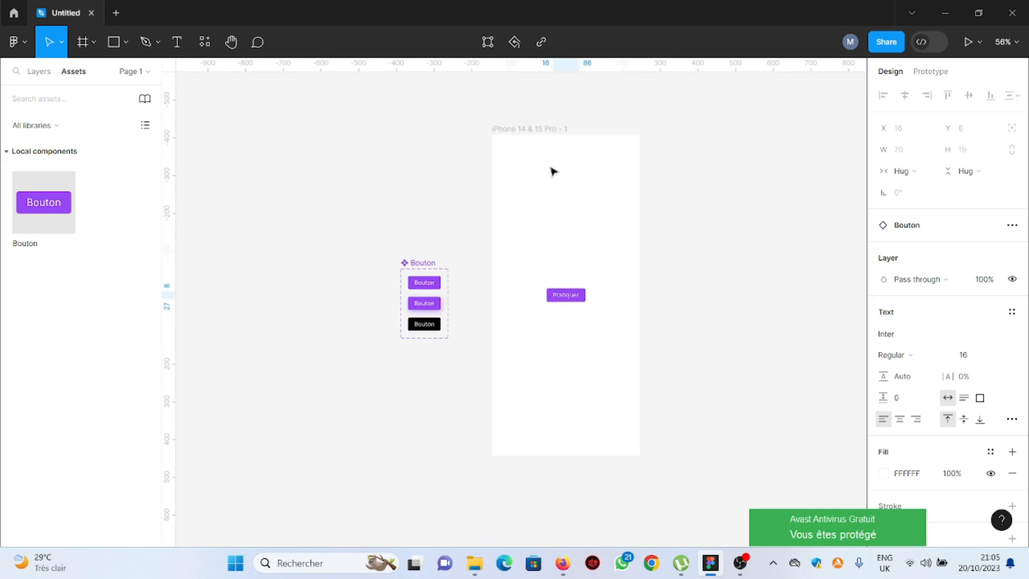
{"action": "left_click", "coordinate": [537, 129]}
{"action": "scroll", "coordinate": [399, 161], "scroll_direction": "down", "scroll_amount": 3, "text": "ctrl"}
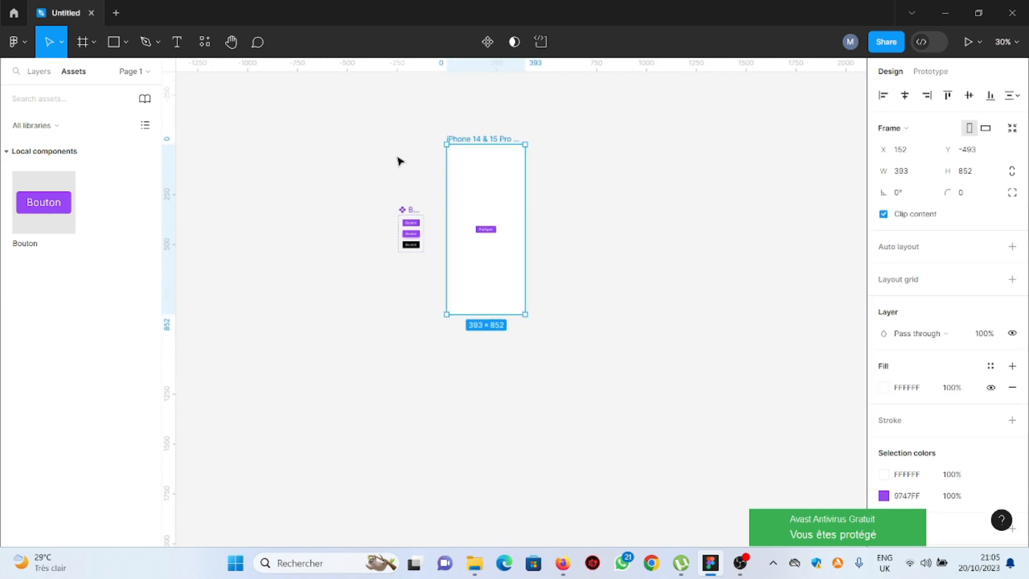
{"action": "key", "text": "ctrl+d"}
{"action": "key", "text": "ctrl+d"}
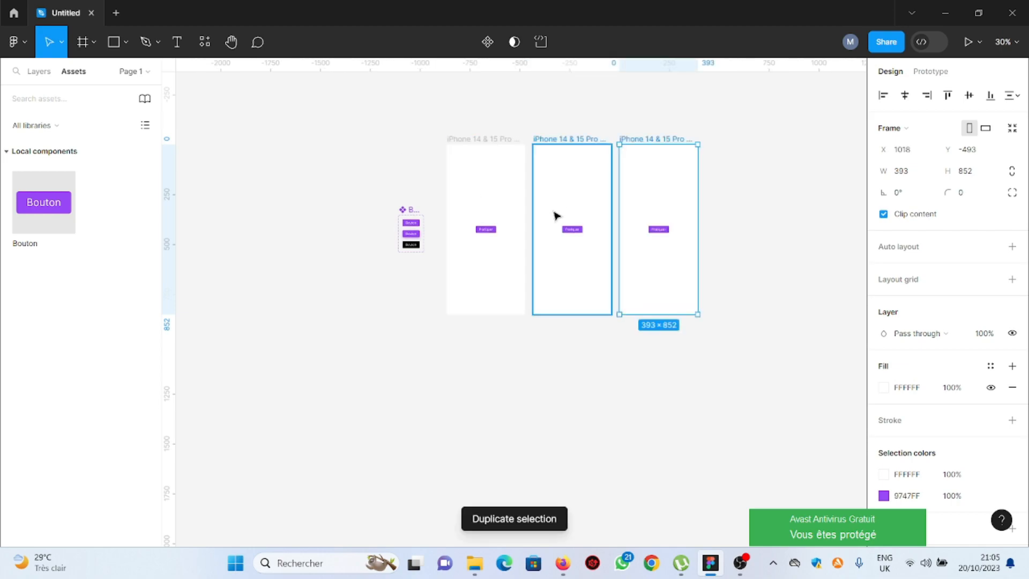
Switch the button instance in the second iPhone frame to the Hover variant
{"action": "scroll", "coordinate": [426, 226], "scroll_direction": "up", "scroll_amount": 5, "text": "ctrl"}
{"action": "scroll", "coordinate": [406, 236], "scroll_direction": "down", "scroll_amount": 3, "text": "ctrl"}
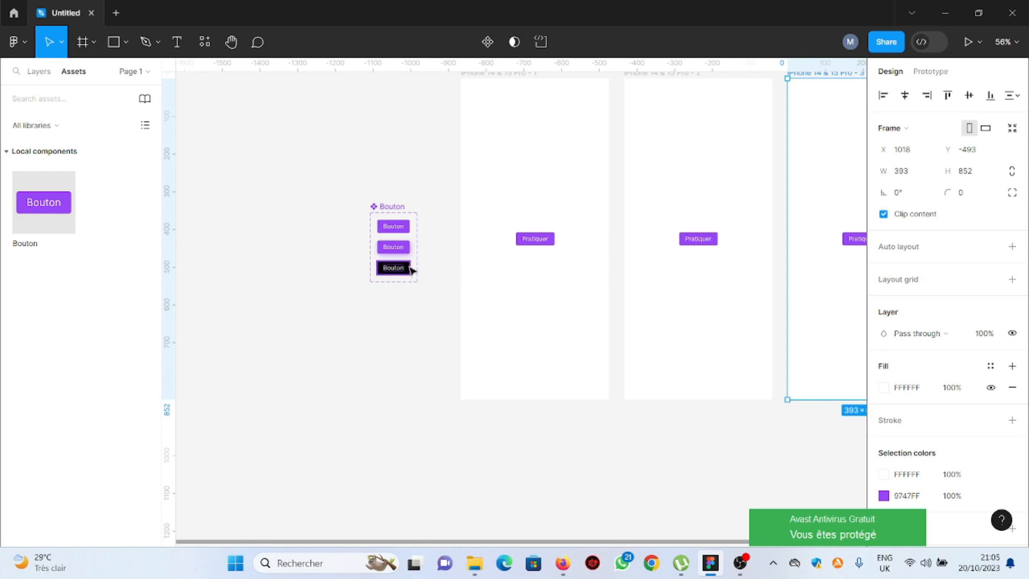
{"action": "scroll", "coordinate": [412, 271], "scroll_direction": "down", "scroll_amount": 2, "text": "ctrl"}
{"action": "scroll", "coordinate": [619, 235], "scroll_direction": "up", "scroll_amount": 3, "text": "ctrl"}
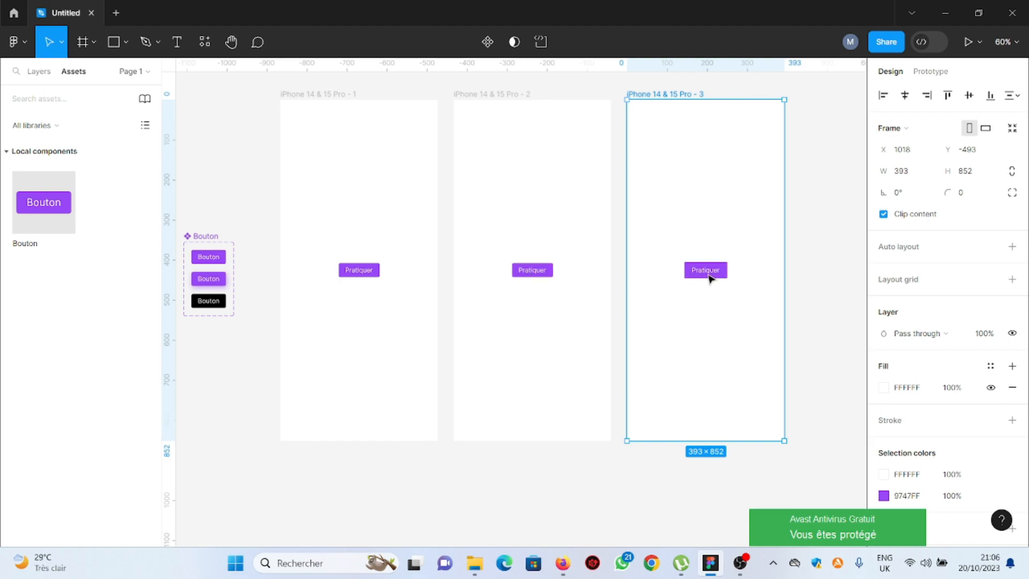
{"action": "left_click", "coordinate": [538, 273]}
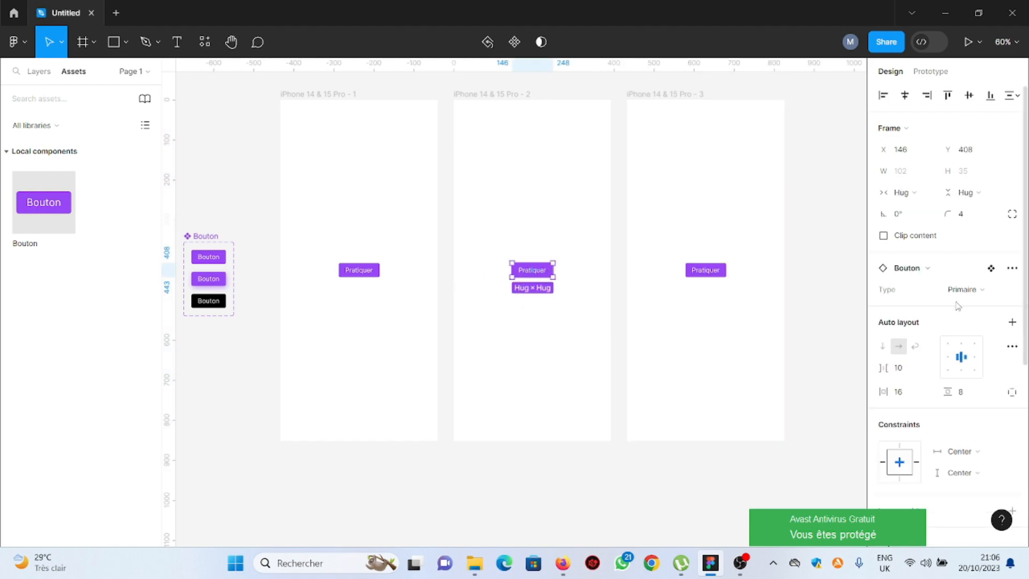
{"action": "scroll", "coordinate": [956, 337], "scroll_direction": "down", "scroll_amount": 5}
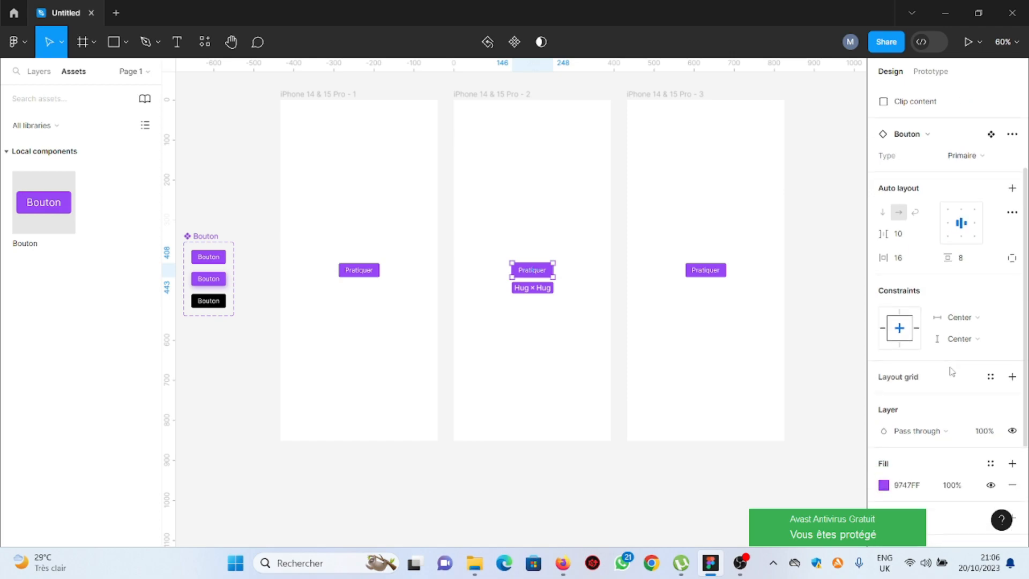
{"action": "scroll", "coordinate": [950, 370], "scroll_direction": "up", "scroll_amount": 5}
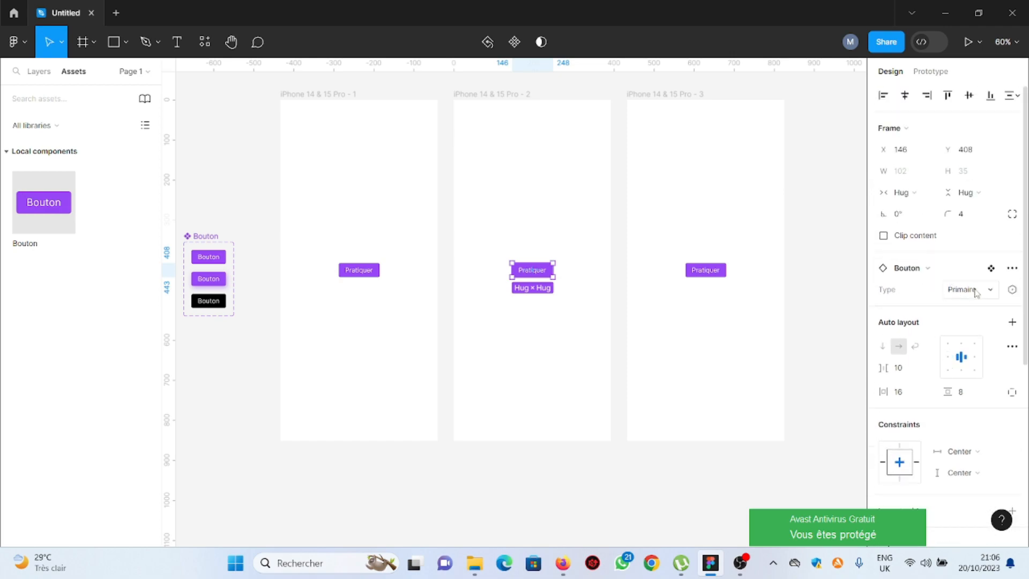
{"action": "left_click", "coordinate": [992, 290]}
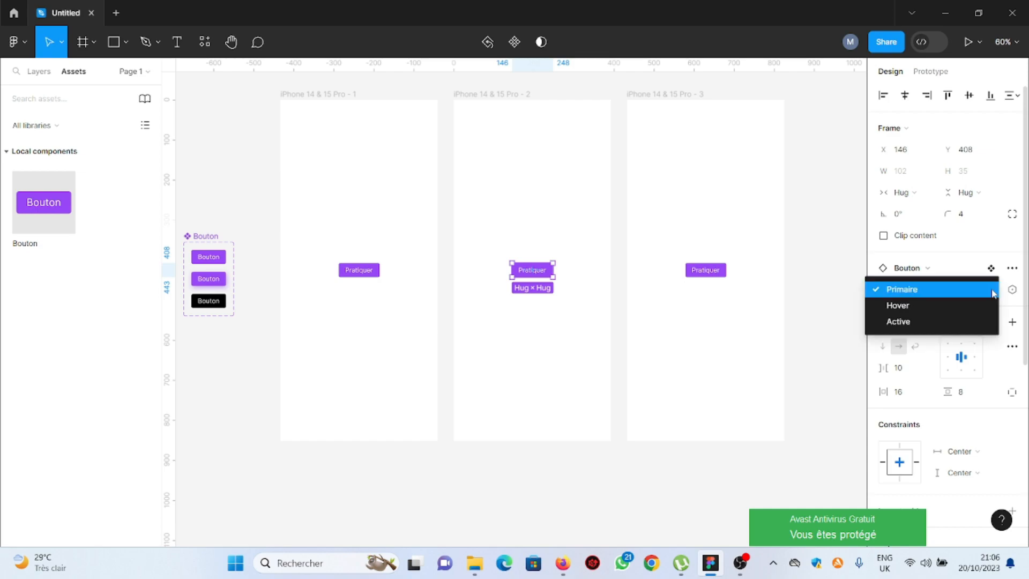
{"action": "left_click", "coordinate": [909, 306]}
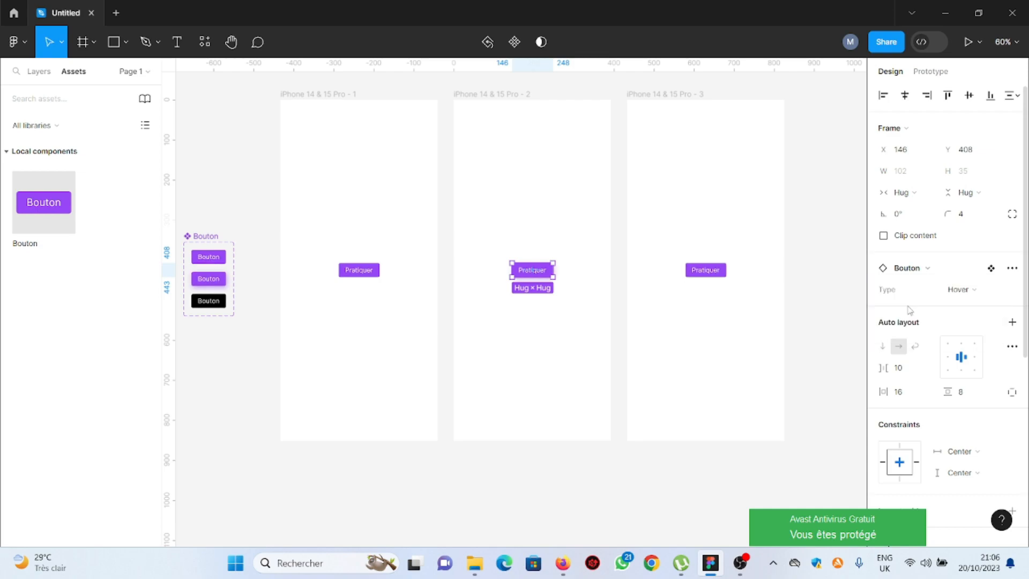
Switch the button instance in the third iPhone frame to the Active variant
{"action": "scroll", "coordinate": [554, 275], "scroll_direction": "up", "scroll_amount": 5}
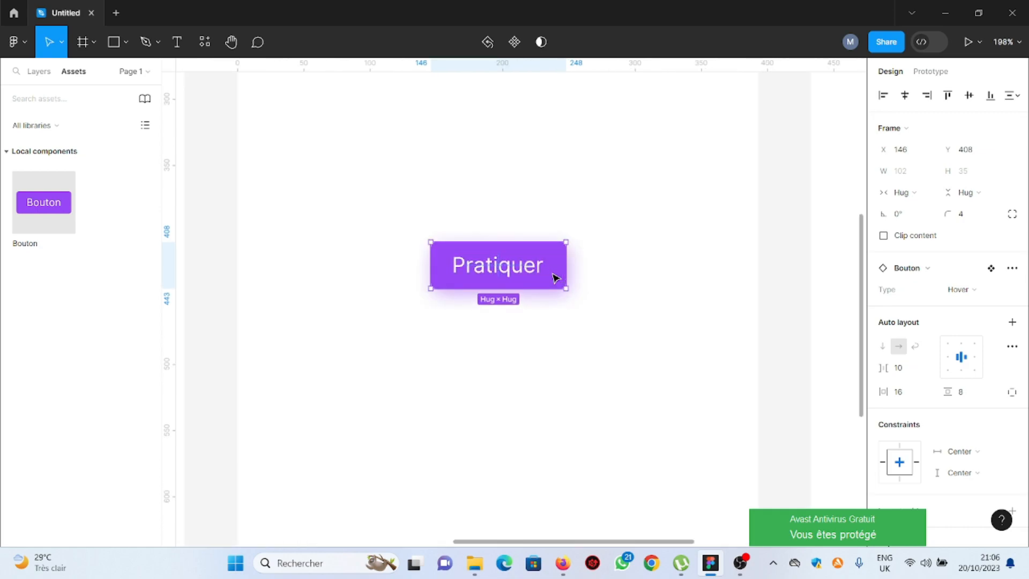
{"action": "scroll", "coordinate": [581, 295], "scroll_direction": "down", "scroll_amount": 5}
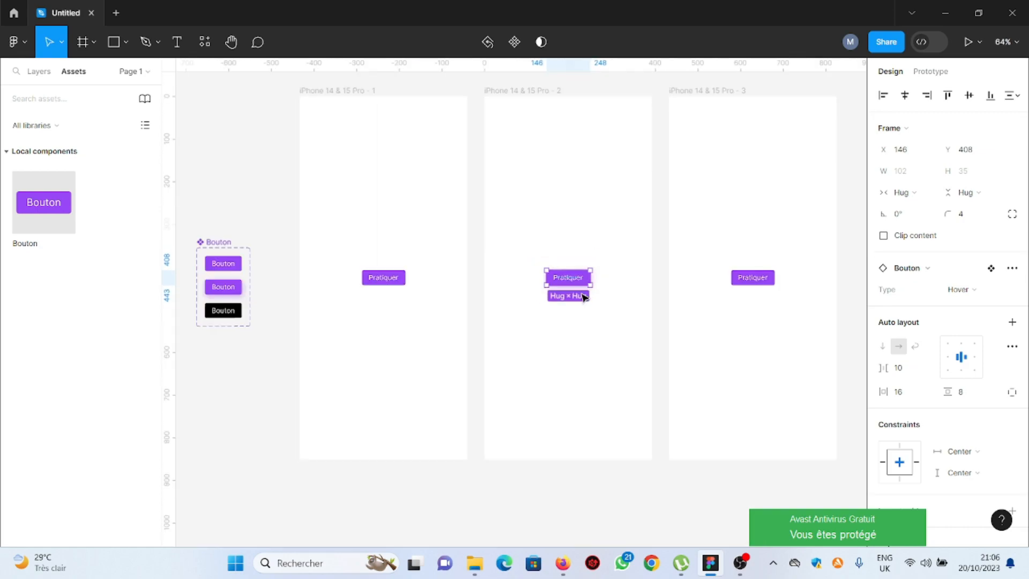
{"action": "scroll", "coordinate": [583, 296], "scroll_direction": "down", "scroll_amount": 2}
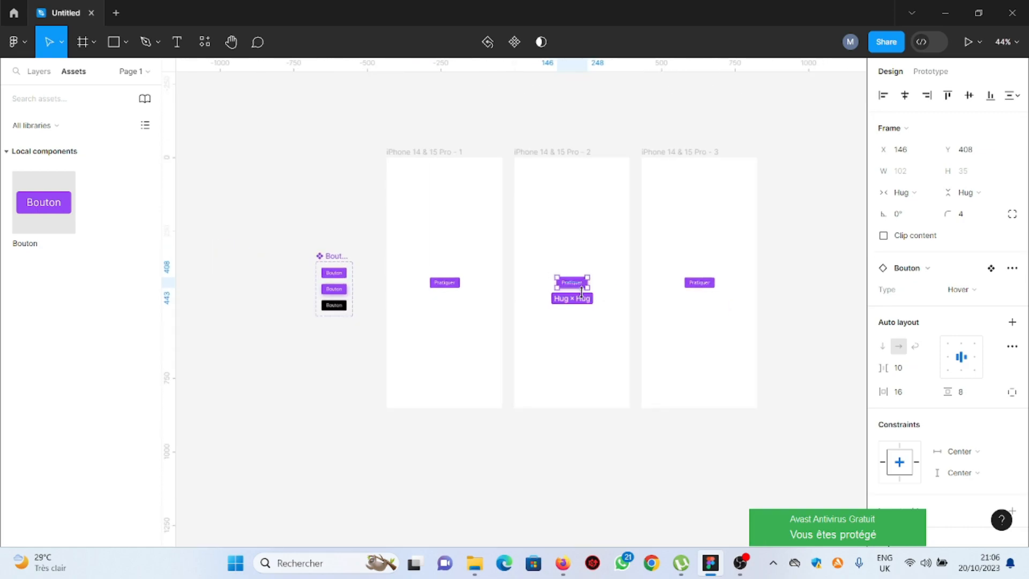
{"action": "scroll", "coordinate": [726, 287], "scroll_direction": "up", "scroll_amount": 3}
{"action": "left_click", "coordinate": [688, 288]}
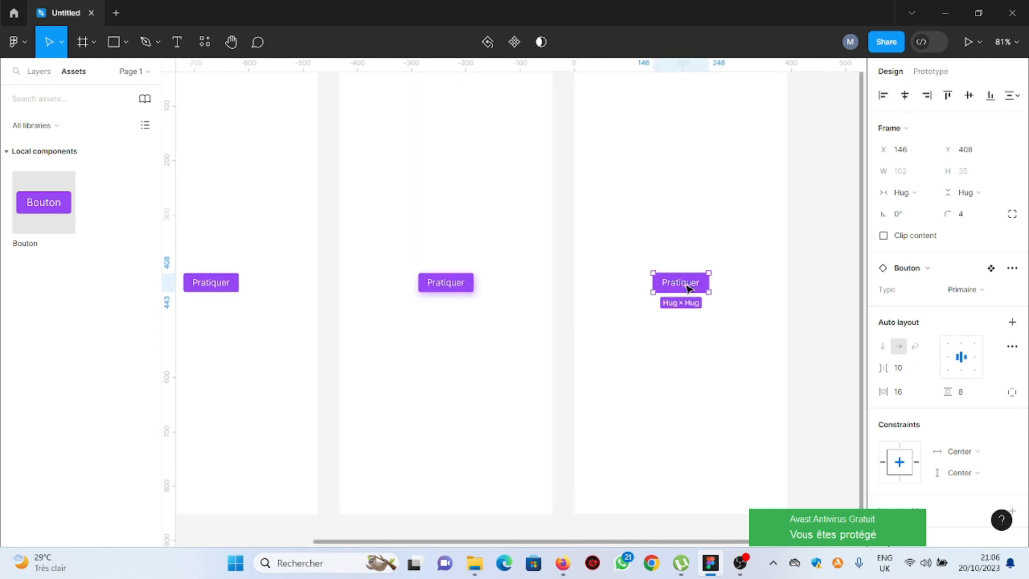
{"action": "left_click", "coordinate": [991, 293]}
{"action": "left_click", "coordinate": [905, 323]}
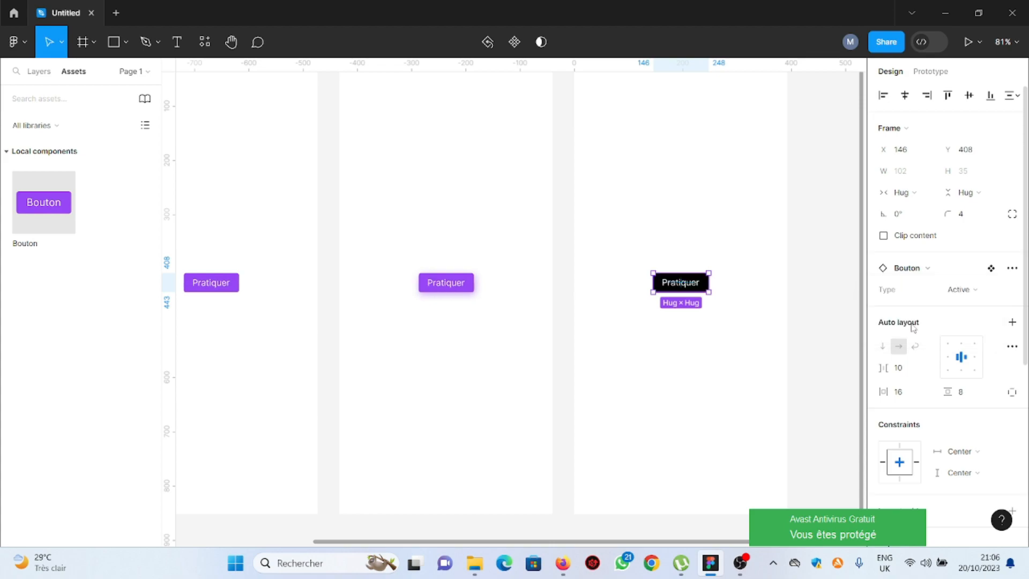
In prototype mode, link the first frame's button to iPhone 14 & 15 Pro - 2 with a Mouse enter trigger
{"action": "scroll", "coordinate": [756, 319], "scroll_direction": "down", "scroll_amount": 5}
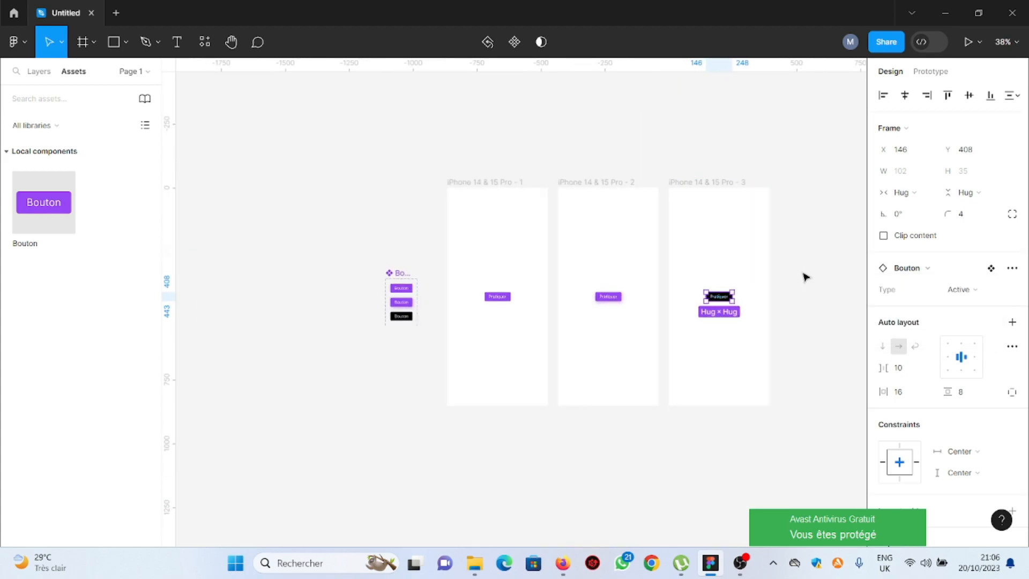
{"action": "left_click", "coordinate": [803, 278]}
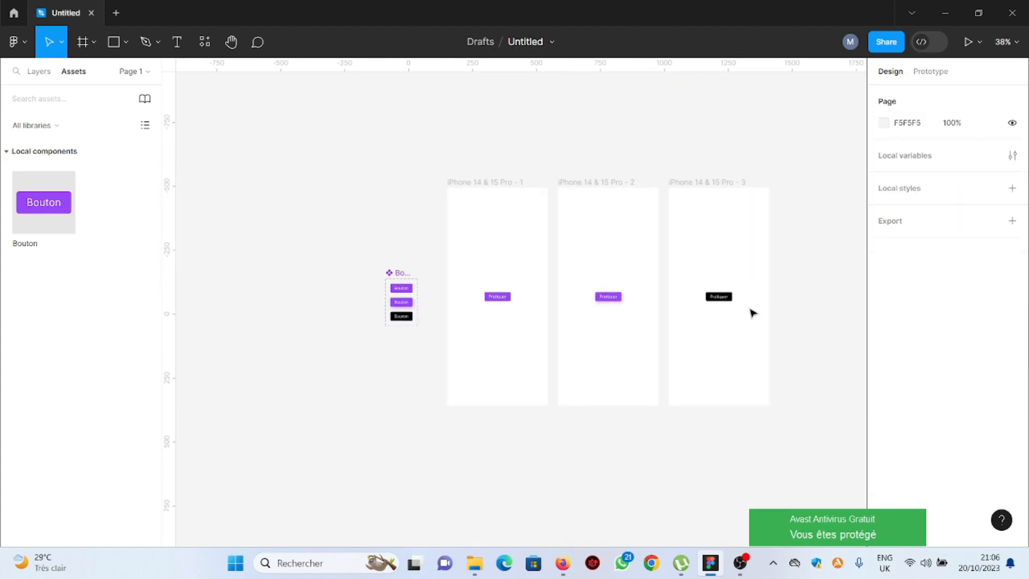
{"action": "left_click", "coordinate": [941, 72]}
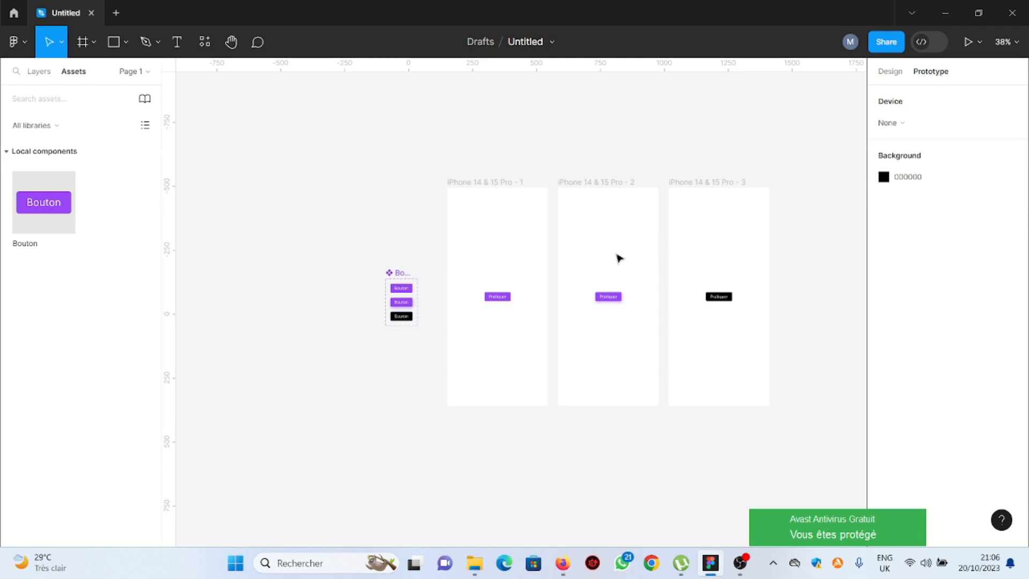
{"action": "scroll", "coordinate": [506, 324], "scroll_direction": "up", "scroll_amount": 5}
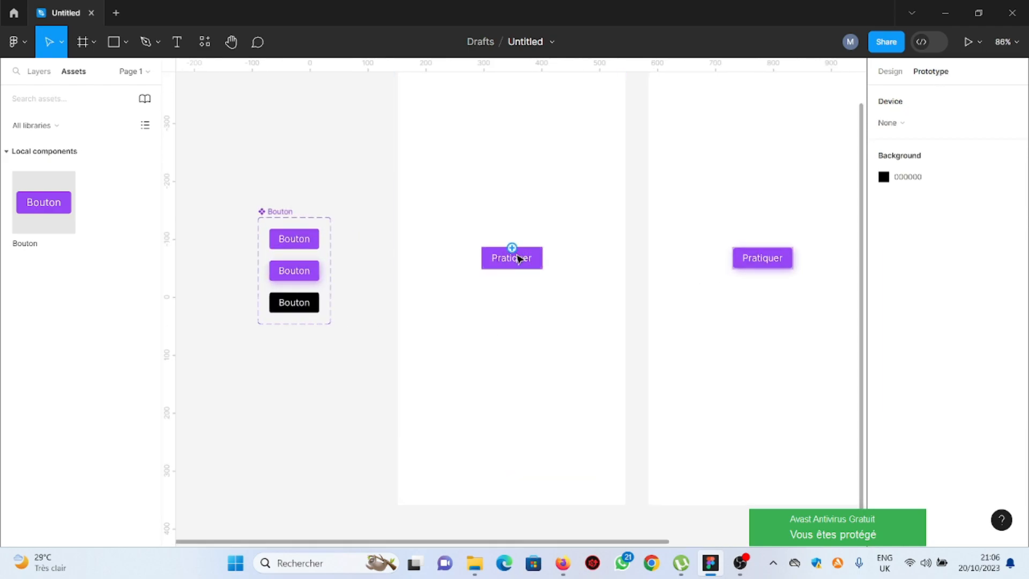
{"action": "left_click", "coordinate": [520, 258]}
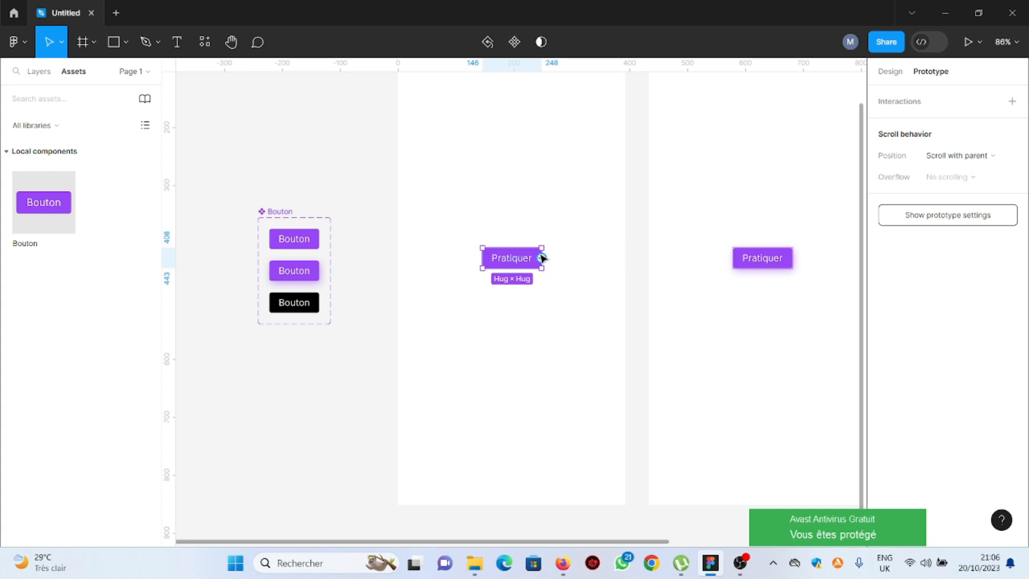
{"action": "left_click_drag", "start_coordinate": [540, 256], "coordinate": [700, 253]}
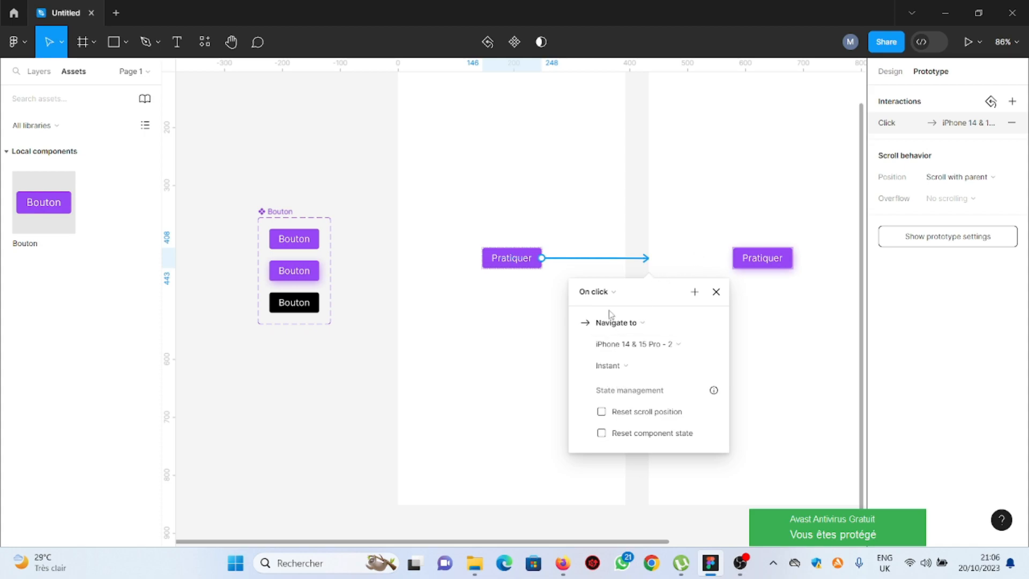
{"action": "left_click", "coordinate": [613, 292]}
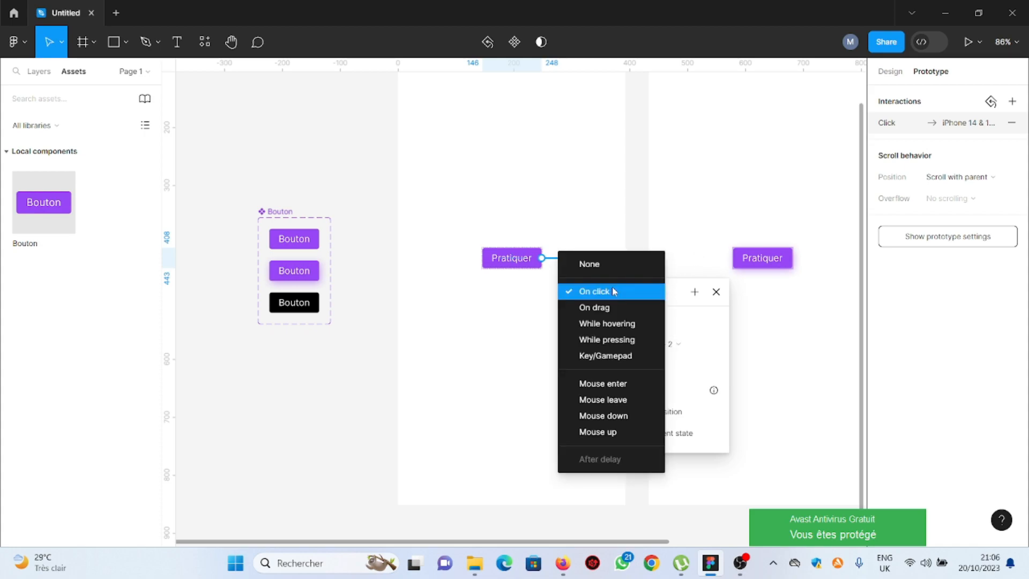
{"action": "left_click", "coordinate": [608, 384]}
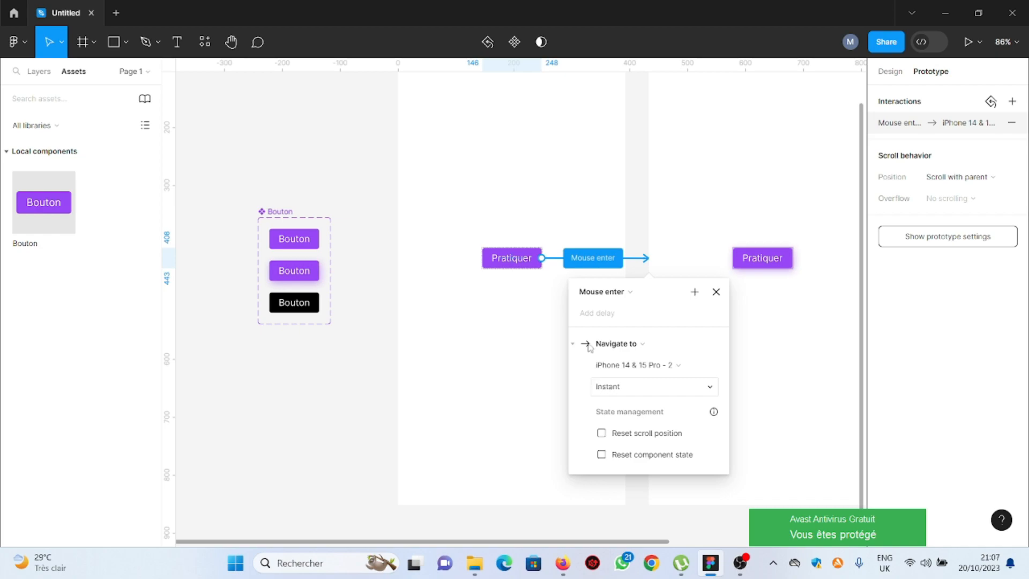
Add an On click interaction on the first frame's button navigating to iPhone 14 & 15 Pro - 3
{"action": "scroll", "coordinate": [469, 271], "scroll_direction": "down", "scroll_amount": 3}
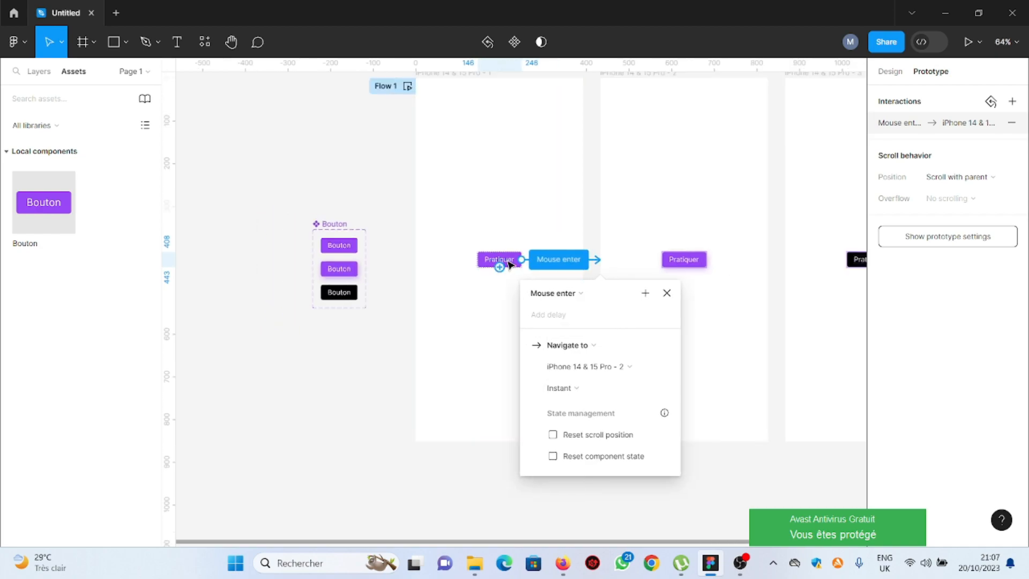
{"action": "key", "text": "Escape"}
{"action": "left_click_drag", "start_coordinate": [681, 212], "coordinate": [835, 210]}
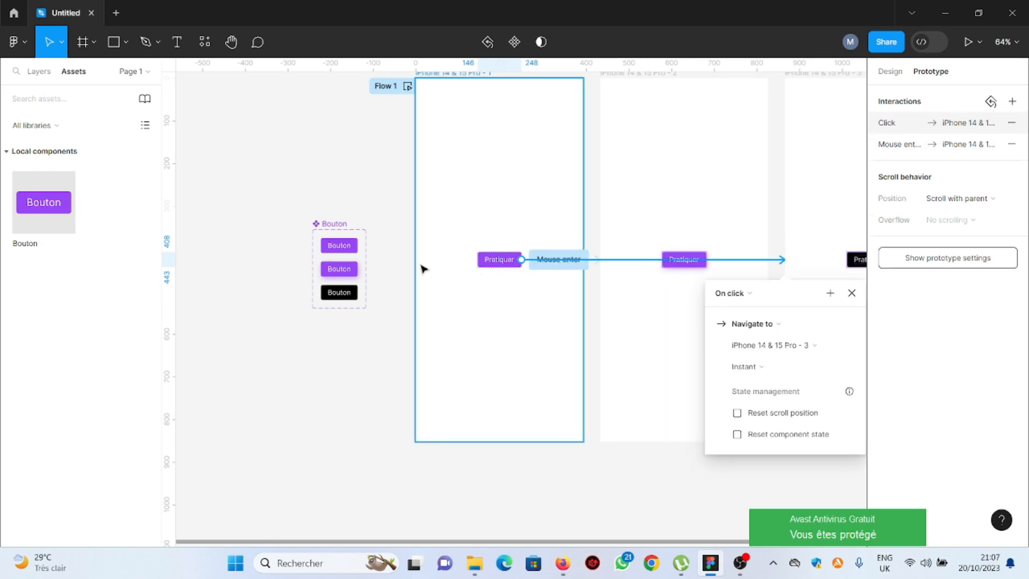
{"action": "scroll", "coordinate": [614, 273], "scroll_direction": "down", "scroll_amount": 3}
{"action": "scroll", "coordinate": [668, 277], "scroll_direction": "up", "scroll_amount": 5}
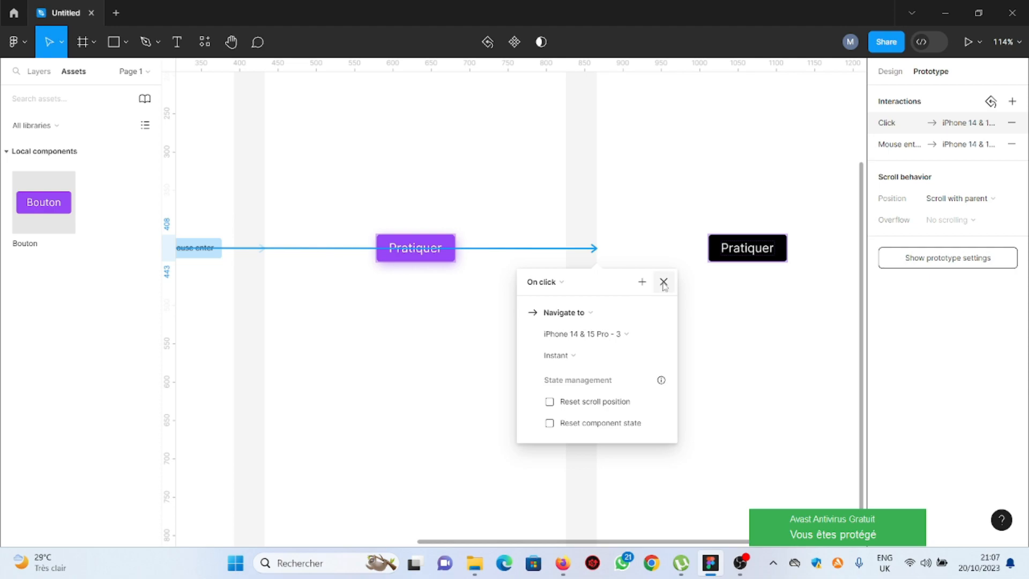
{"action": "left_click", "coordinate": [701, 300]}
{"action": "scroll", "coordinate": [756, 304], "scroll_direction": "down", "scroll_amount": 5}
{"action": "scroll", "coordinate": [564, 274], "scroll_direction": "up", "scroll_amount": 6}
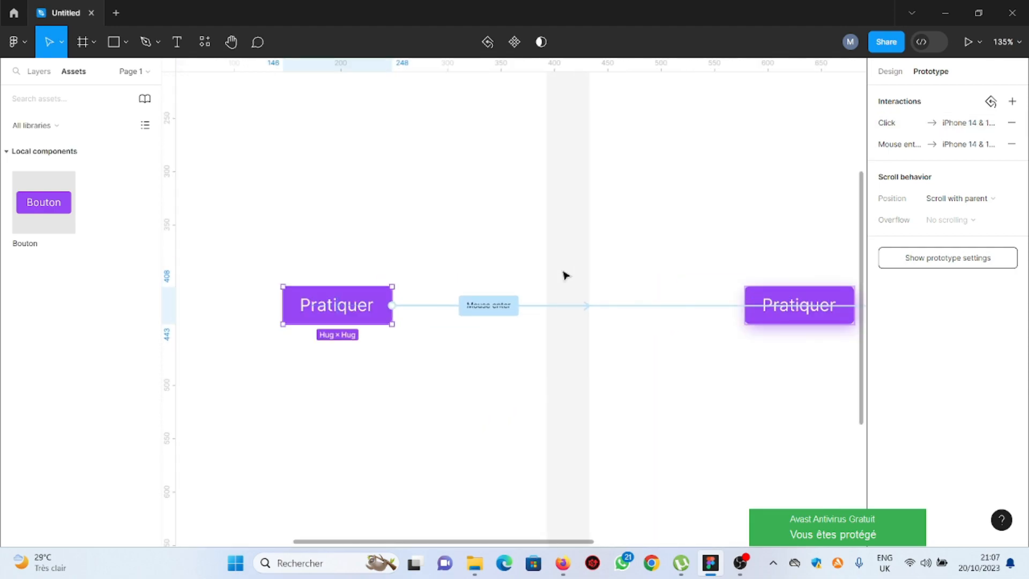
Link the second frame's button to iPhone 14 & 15 Pro - 1 with a Mouse leave trigger and Navigate to action
{"action": "left_click", "coordinate": [818, 321]}
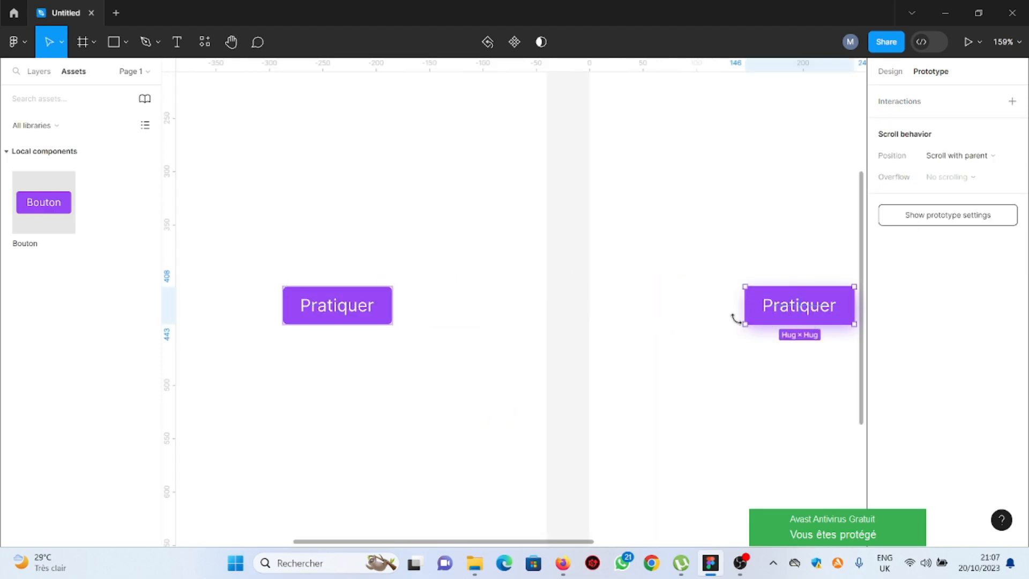
{"action": "left_click_drag", "start_coordinate": [745, 305], "coordinate": [519, 280]}
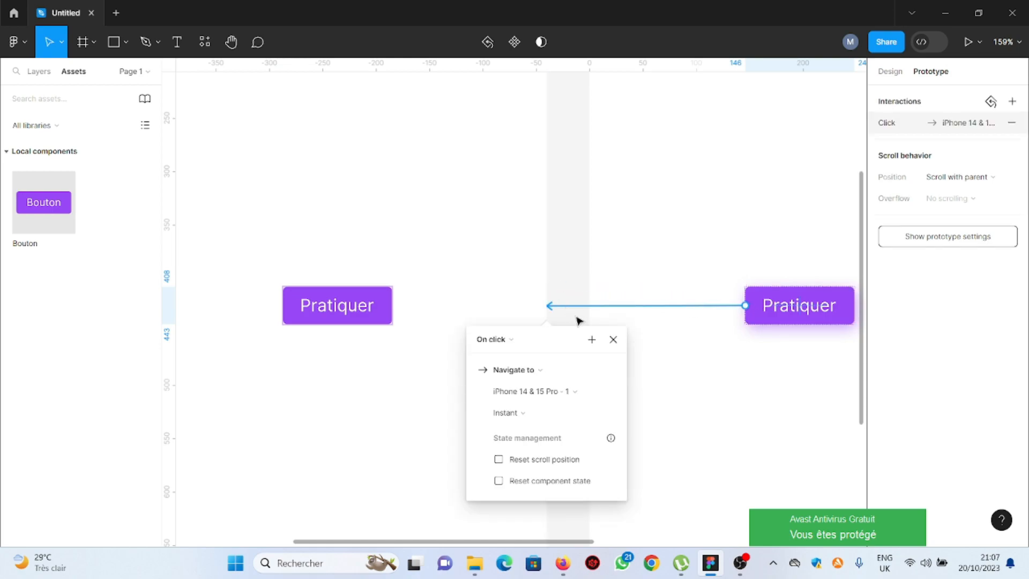
{"action": "left_click", "coordinate": [514, 340]}
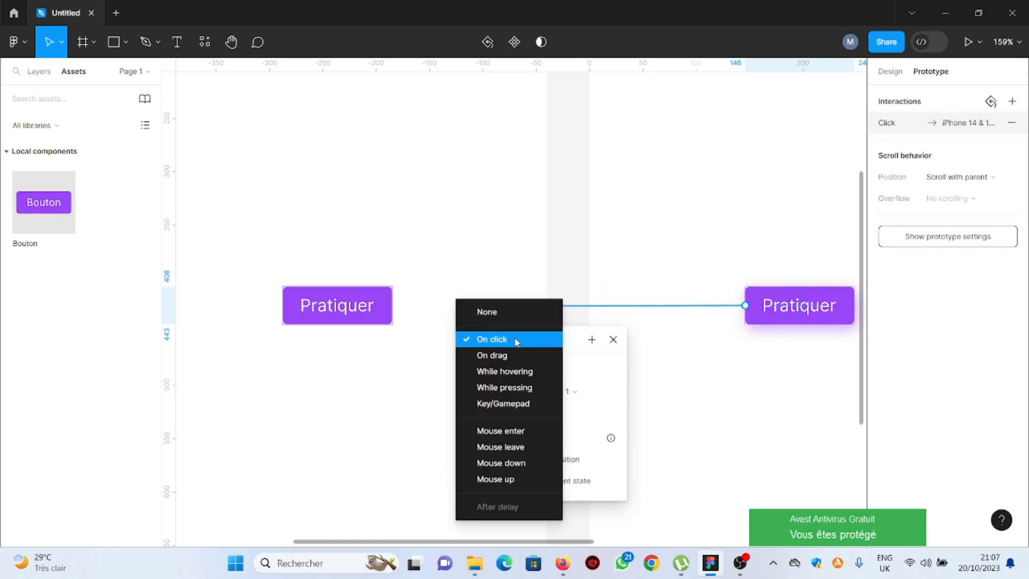
{"action": "left_click", "coordinate": [526, 448]}
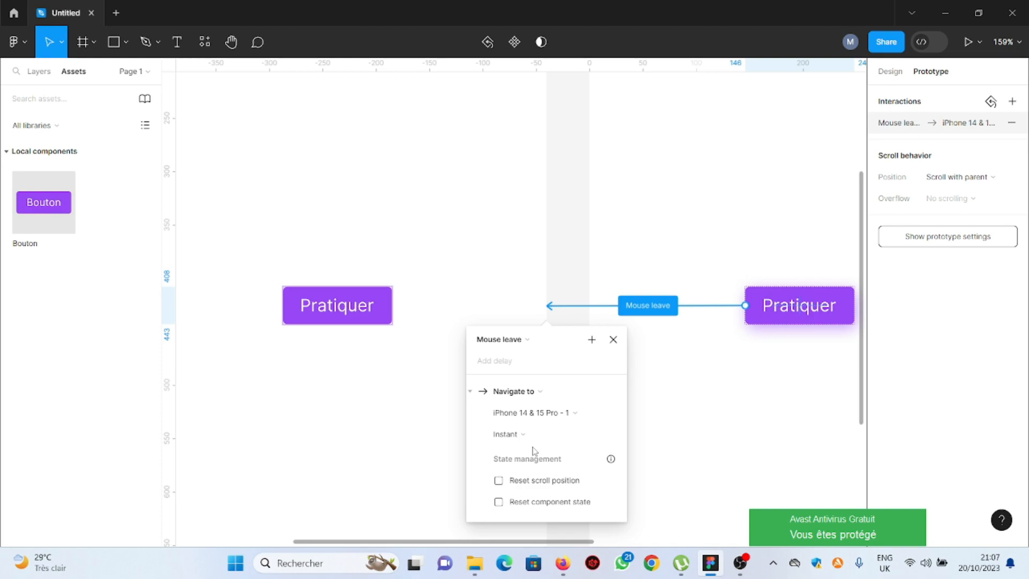
{"action": "scroll", "coordinate": [448, 387], "scroll_direction": "down", "scroll_amount": 3}
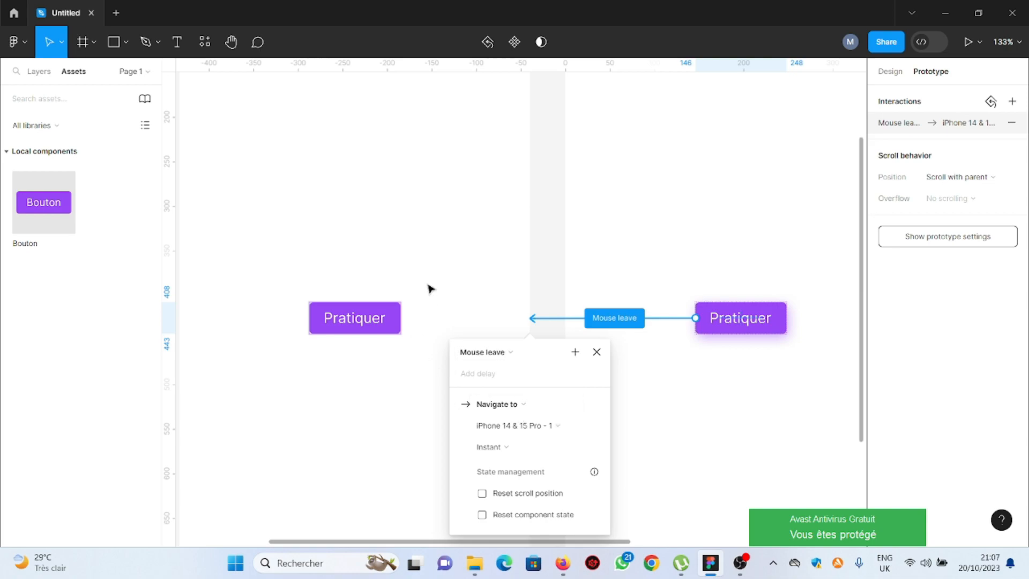
{"action": "left_click", "coordinate": [533, 404]}
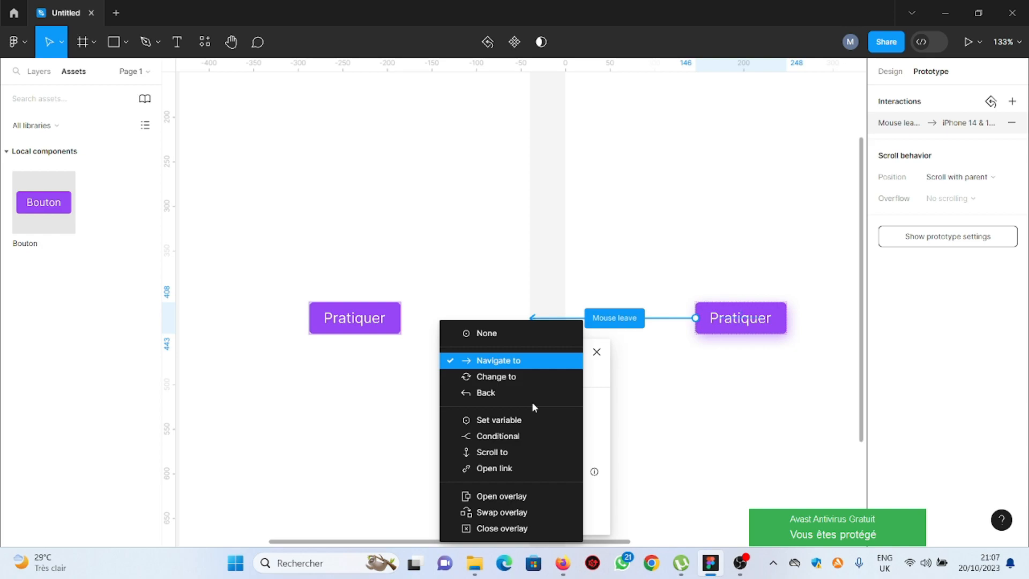
{"action": "left_click", "coordinate": [535, 274]}
{"action": "scroll", "coordinate": [458, 247], "scroll_direction": "down", "scroll_amount": 3}
{"action": "scroll", "coordinate": [458, 247], "scroll_direction": "down", "scroll_amount": 4}
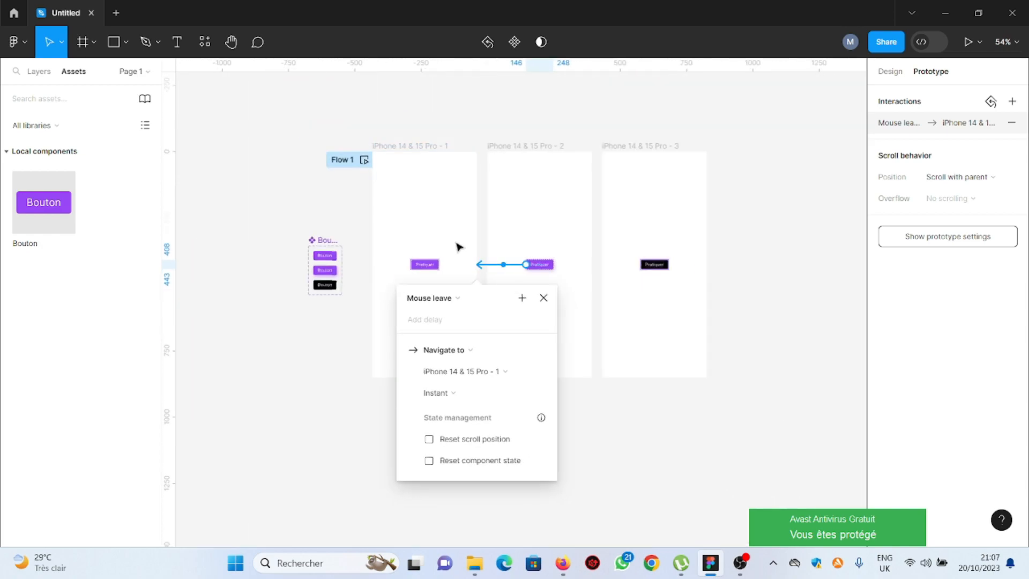
Add an On click interaction on the second frame's button navigating to iPhone 14 & 15 Pro - 3
{"action": "scroll", "coordinate": [530, 258], "scroll_direction": "up", "scroll_amount": 2}
{"action": "left_click_drag", "start_coordinate": [540, 269], "coordinate": [656, 256]}
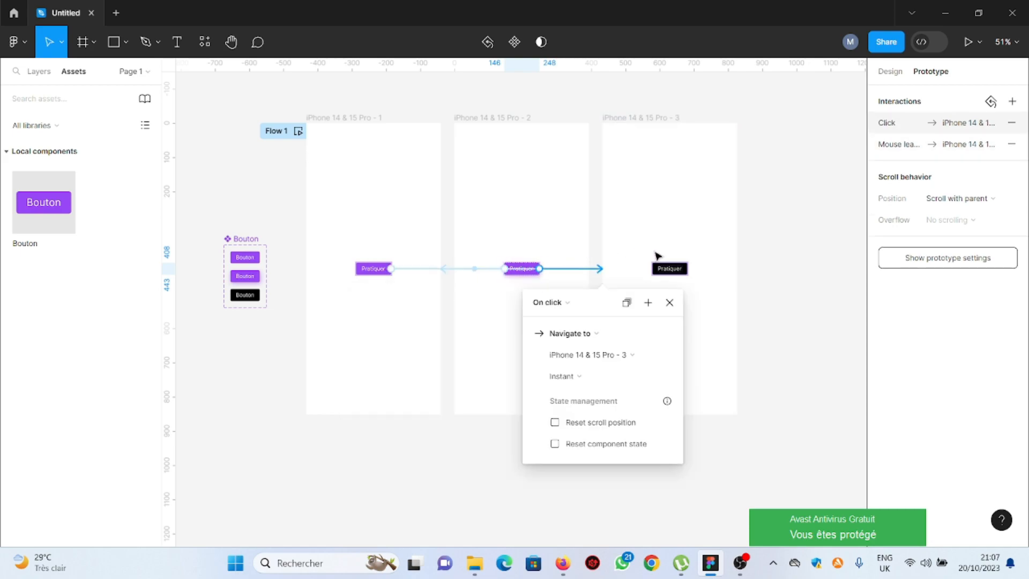
{"action": "scroll", "coordinate": [680, 255], "scroll_direction": "up", "scroll_amount": 2}
Link the third frame's button to iPhone 14 & 15 Pro - 1 with an On click interaction
{"action": "left_click", "coordinate": [676, 280]}
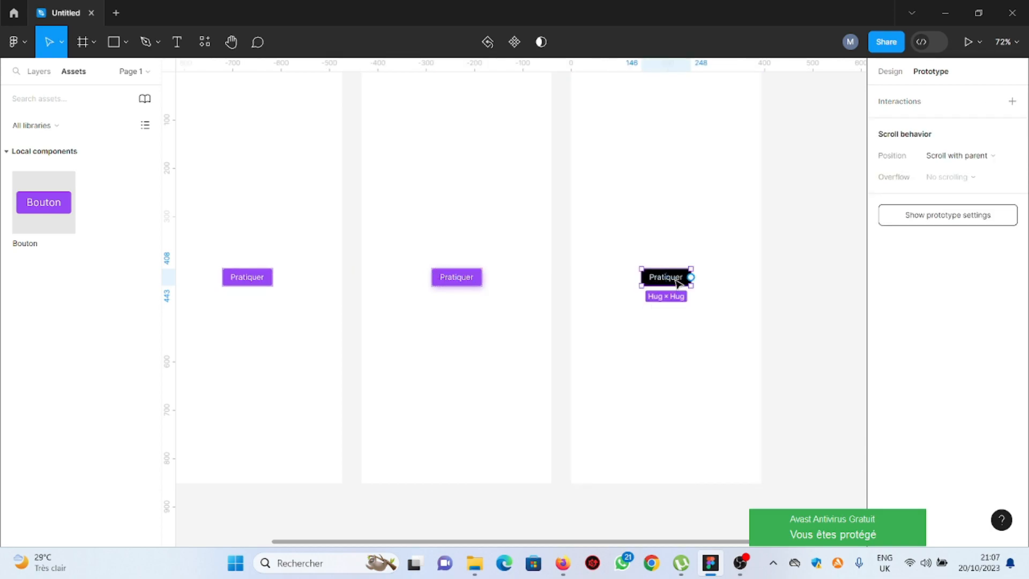
{"action": "left_click_drag", "start_coordinate": [692, 277], "coordinate": [316, 208]}
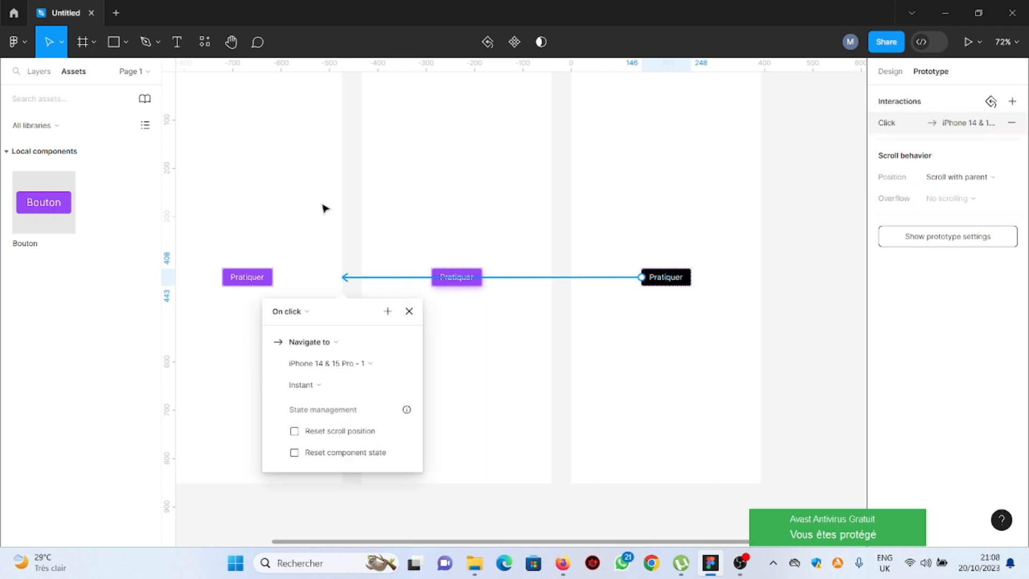
{"action": "scroll", "coordinate": [763, 293], "scroll_direction": "down", "scroll_amount": 3}
{"action": "left_click", "coordinate": [480, 164]}
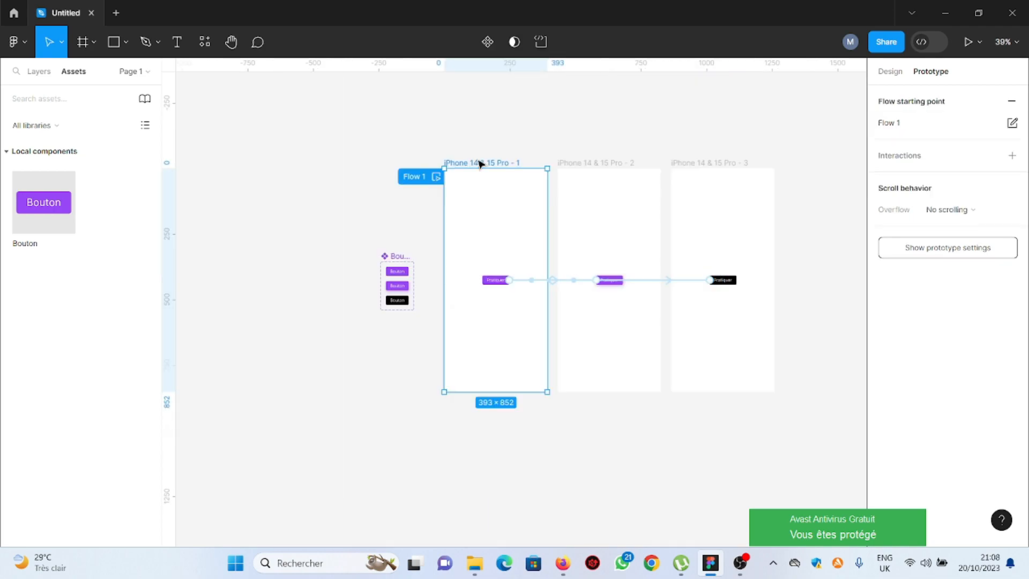
{"action": "scroll", "coordinate": [482, 168], "scroll_direction": "up", "scroll_amount": 3}
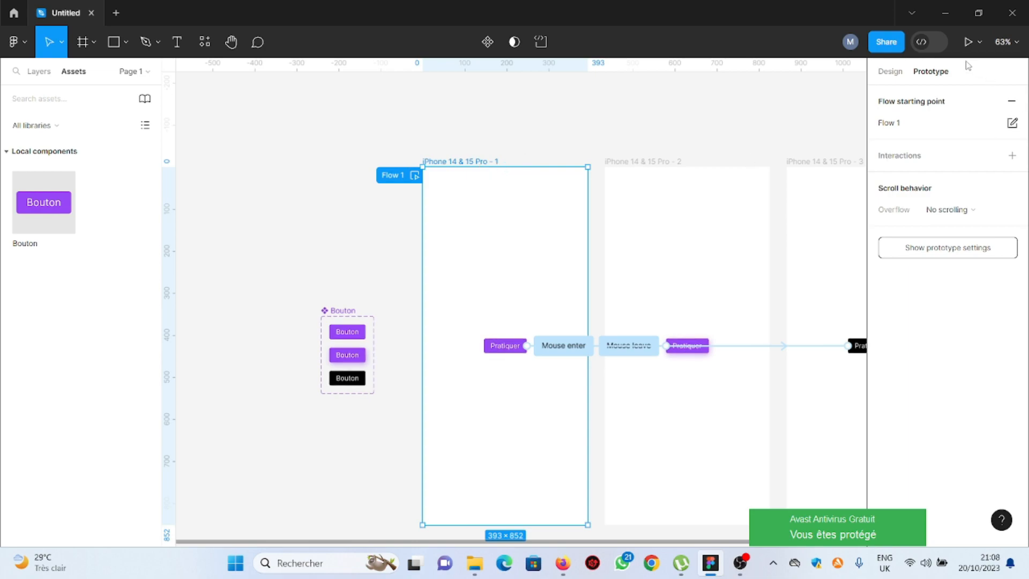
Present the prototype and test the Pratiquer button's hover and click states repeatedly
{"action": "left_click", "coordinate": [969, 42]}
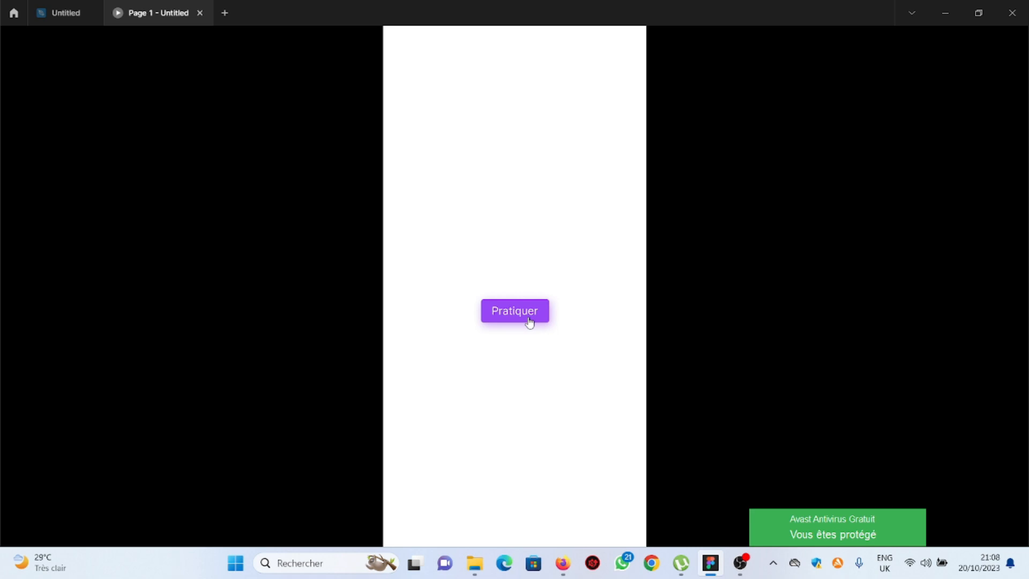
{"action": "left_click", "coordinate": [530, 322]}
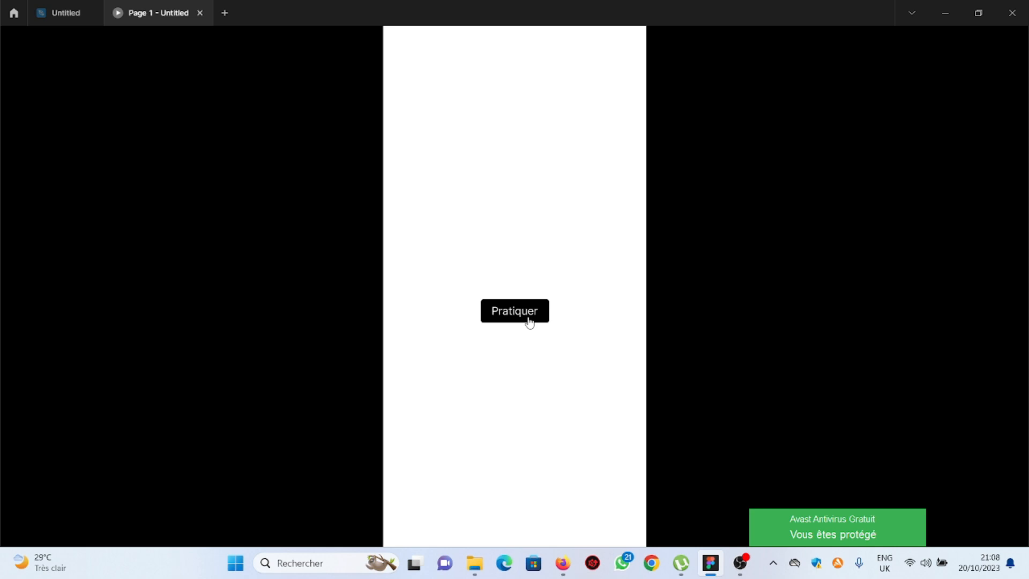
{"action": "left_click", "coordinate": [534, 319]}
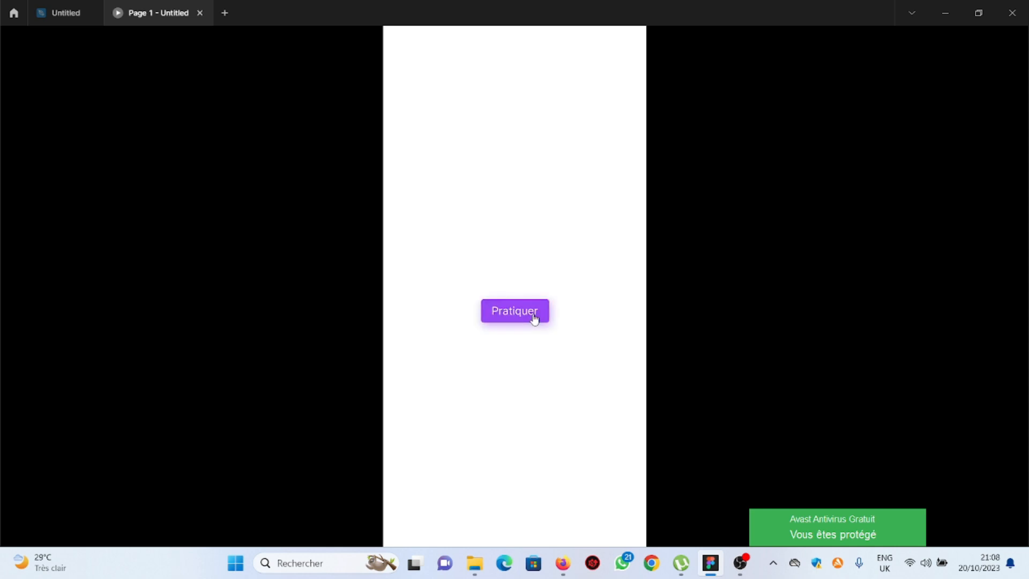
{"action": "left_click", "coordinate": [535, 318]}
{"action": "left_click", "coordinate": [534, 319]}
{"action": "left_click", "coordinate": [535, 319]}
{"action": "left_click", "coordinate": [534, 319]}
{"action": "left_click", "coordinate": [534, 318]}
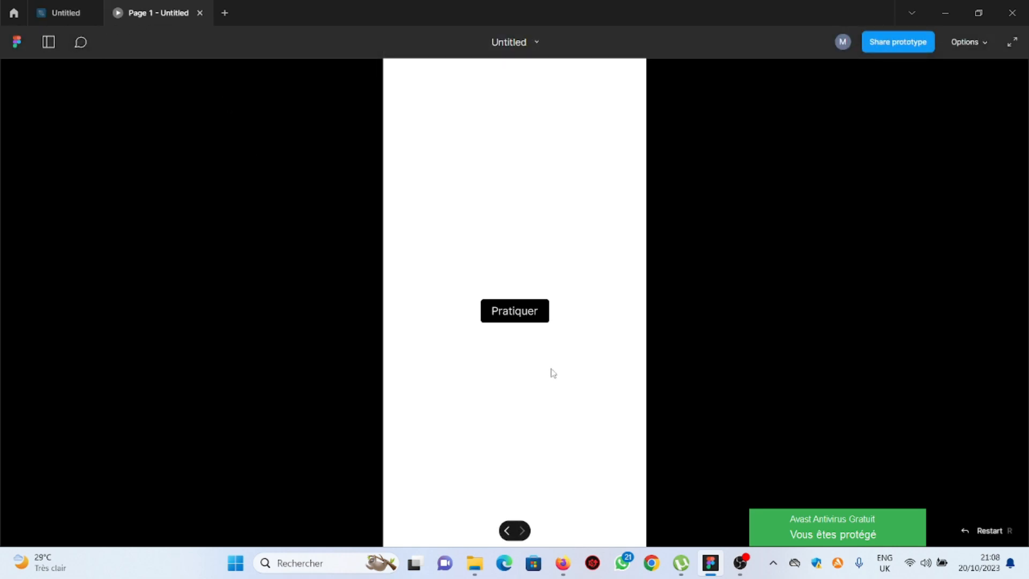
{"action": "left_click", "coordinate": [740, 563]}
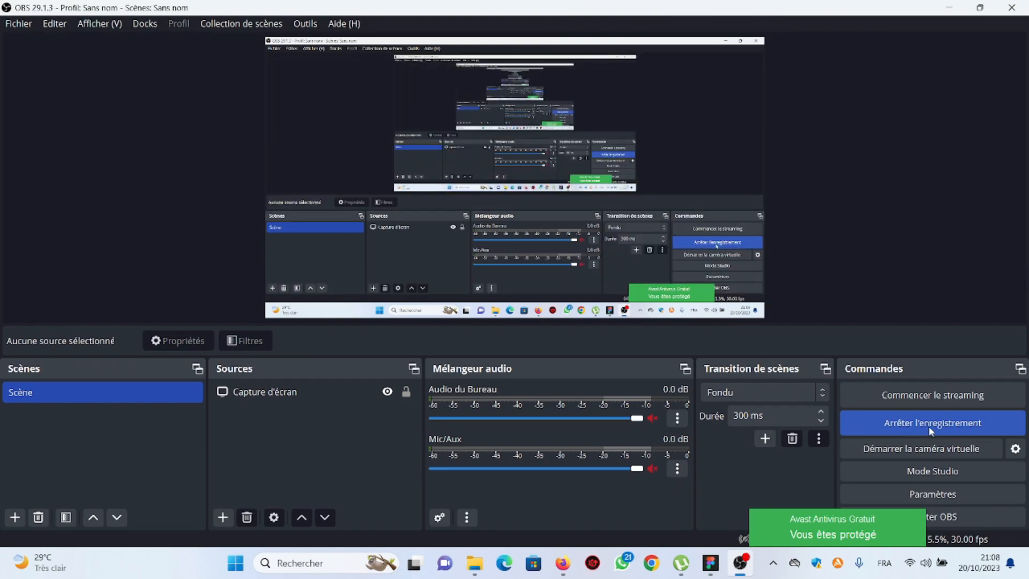